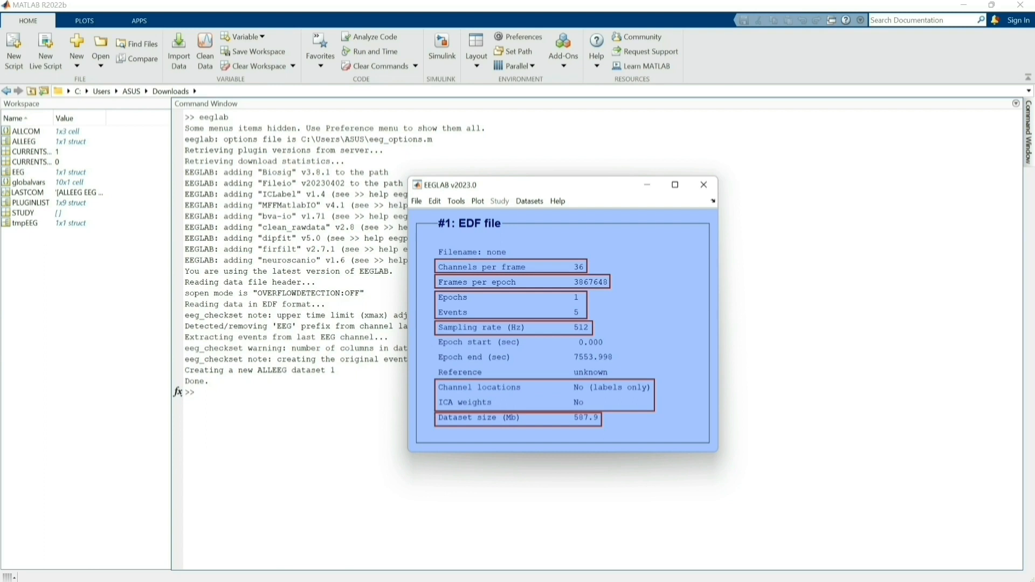
Plot the EDF file's scrolling channel data and normalize the channels.
{"action": "left_click", "coordinate": [478, 201]}
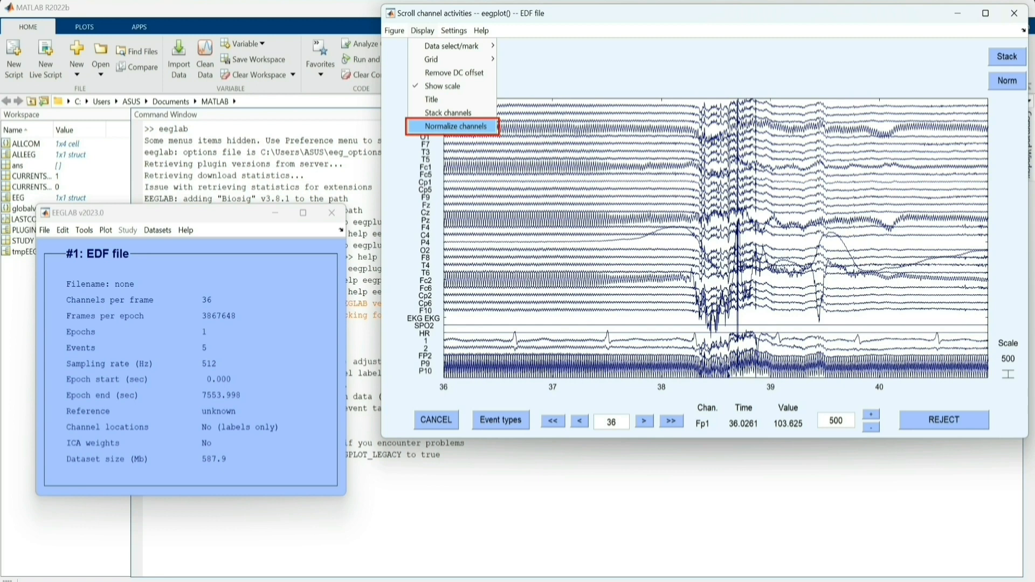
{"action": "left_click", "coordinate": [455, 126]}
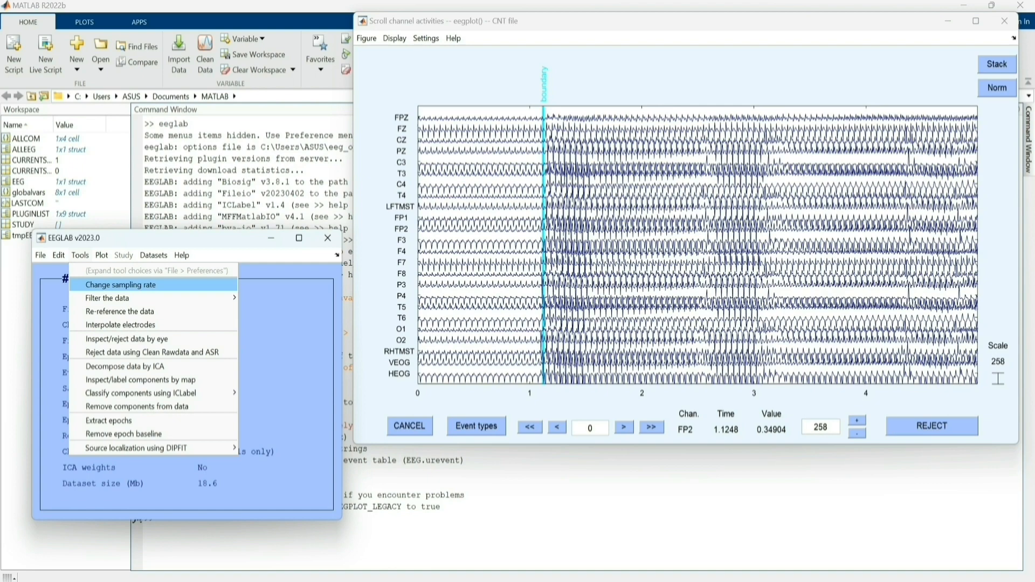
Open the sampling rate change for the CNT file dataset.
{"action": "left_click", "coordinate": [120, 285]}
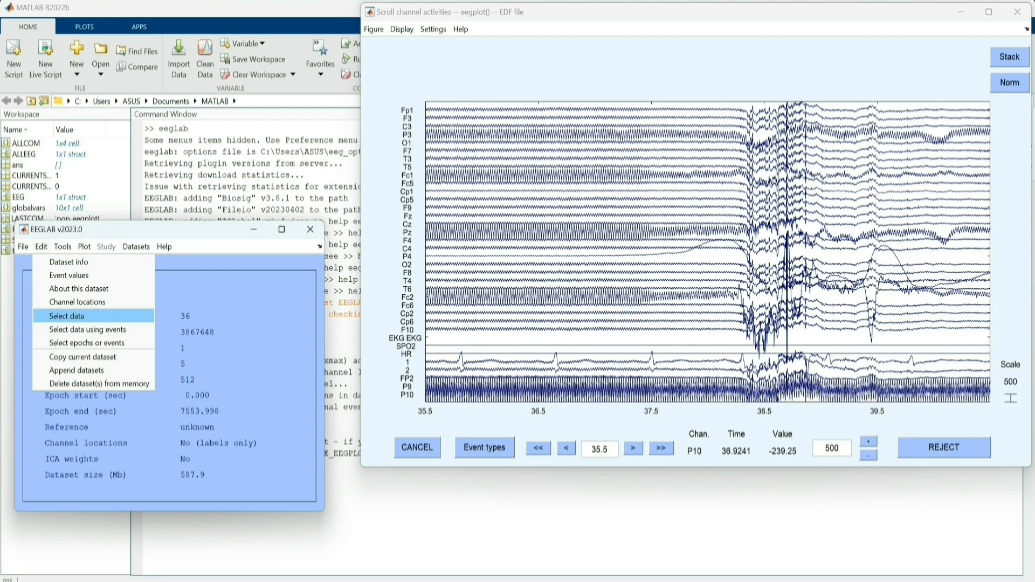
Select data from the EDF file by channel, leaving out EKG EKG, SPO2, HR, 1 and 2.
{"action": "key", "text": "Return"}
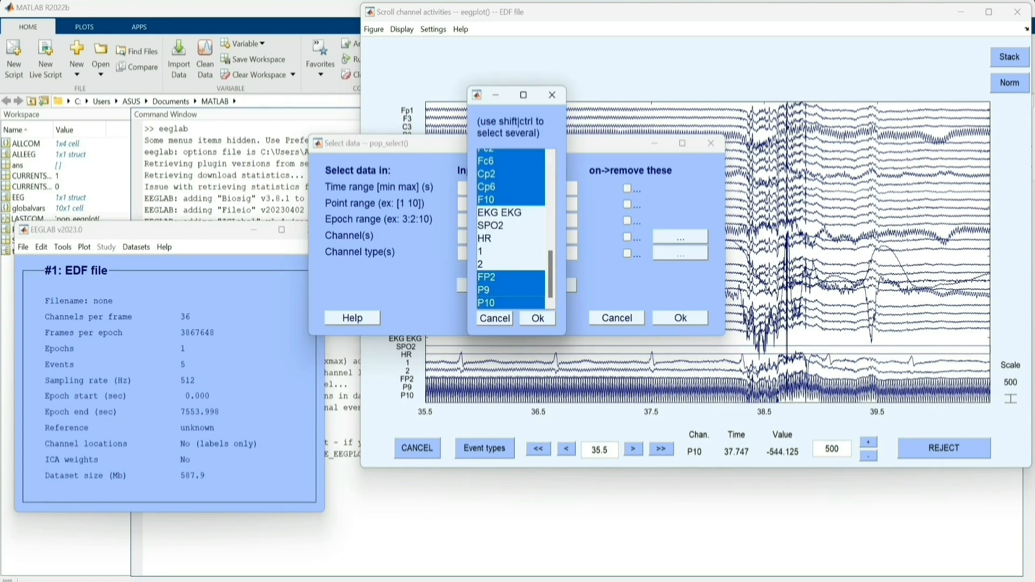
{"action": "key", "text": "Return"}
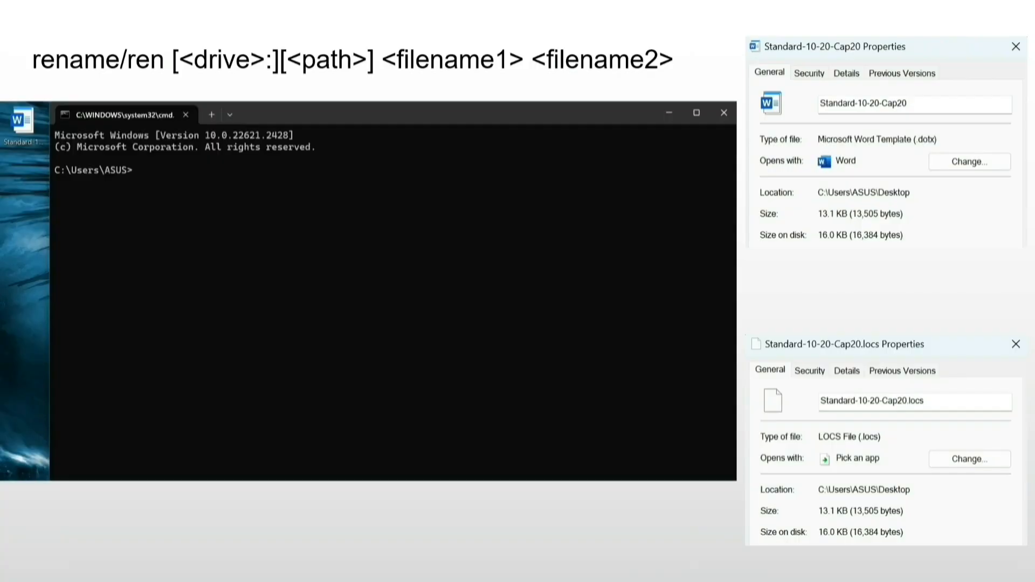
In Command Prompt, rename the desktop file Standard-10-20-Cap20.dotx to Standard-10-20-Cap20.locs using the rename command.
{"action": "left_click", "coordinate": [21, 129]}
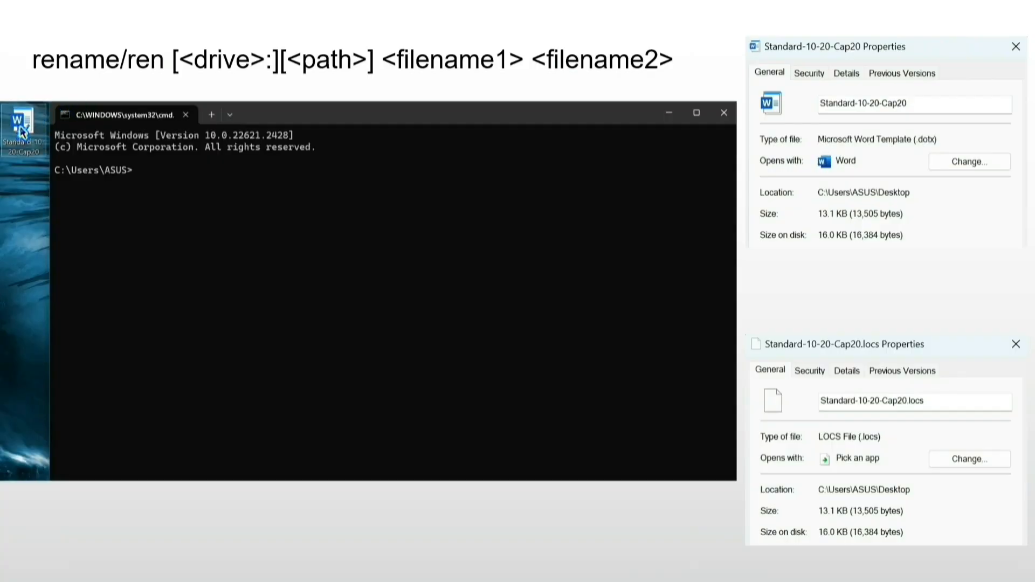
{"action": "left_click", "coordinate": [165, 174]}
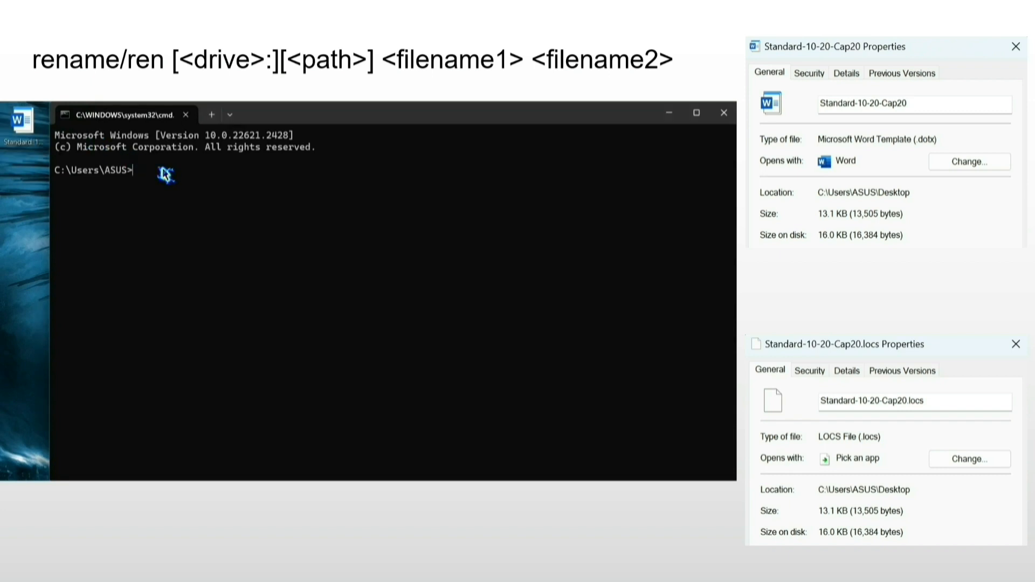
{"action": "type", "text": "rename"}
{"action": "type", "text": "\"C:\\Users\\ASUS\\Desktop\\Standard-10-20-Cap20.dotx\""}
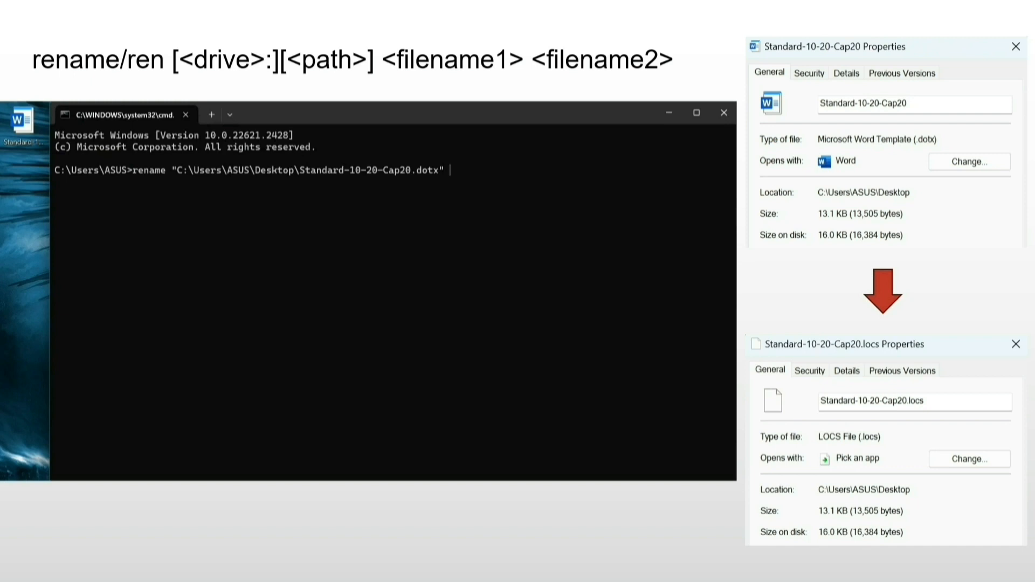
{"action": "type", "text": "Standard-10-20-Cap"}
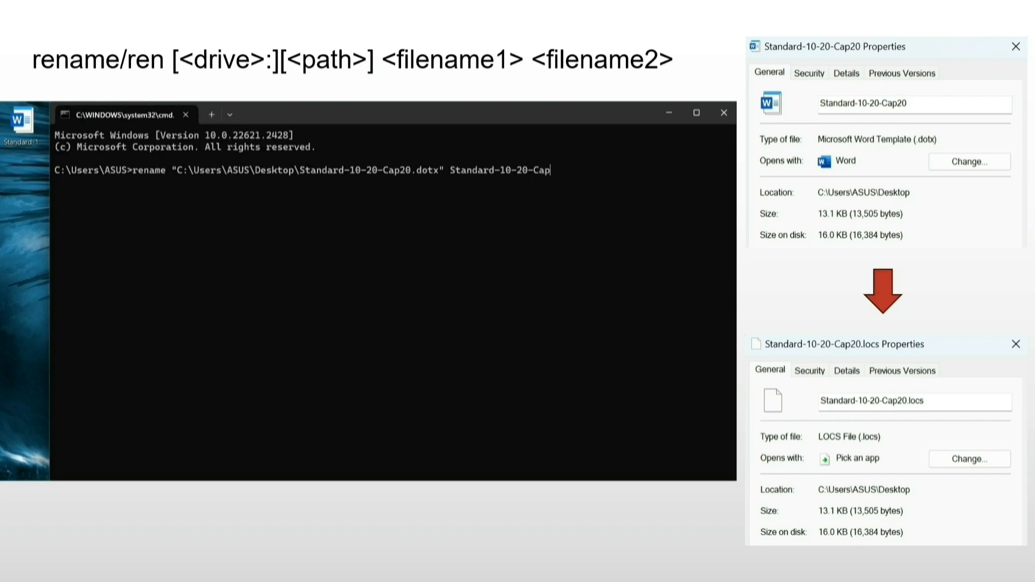
{"action": "type", "text": "20.locs"}
{"action": "key", "text": "Return"}
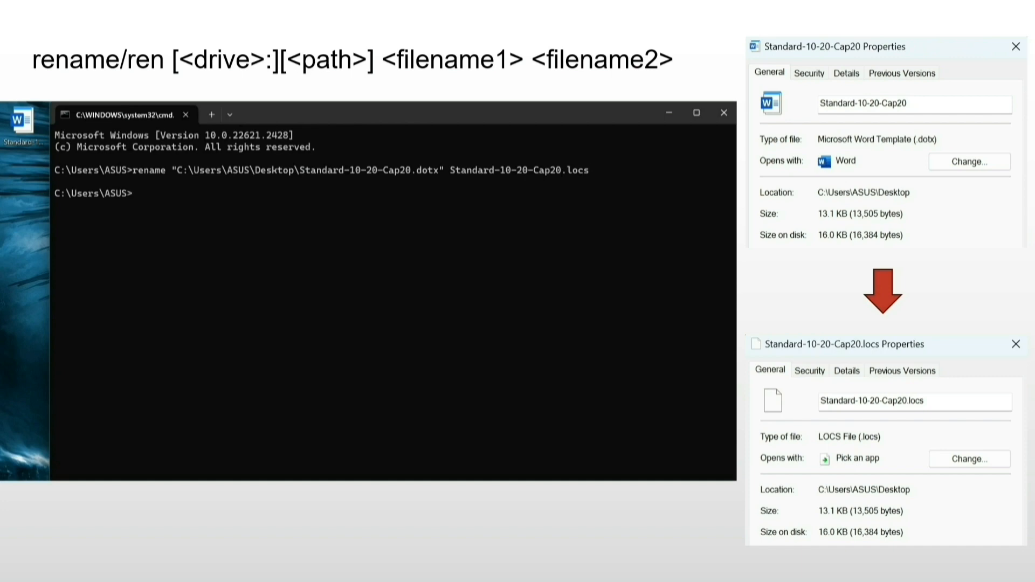
{"action": "left_click", "coordinate": [25, 130]}
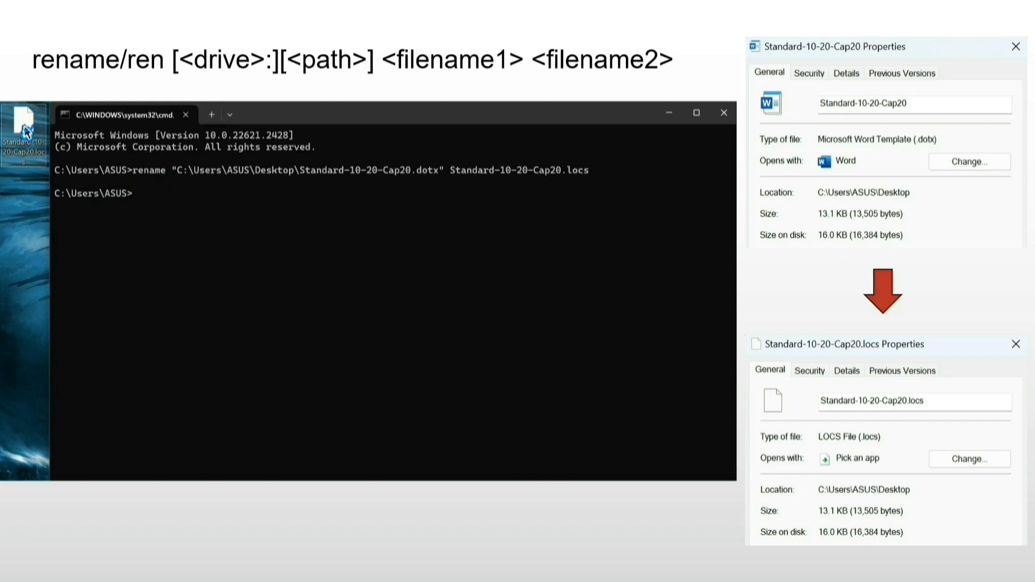
{"action": "mouse_move", "coordinate": [30, 133]}
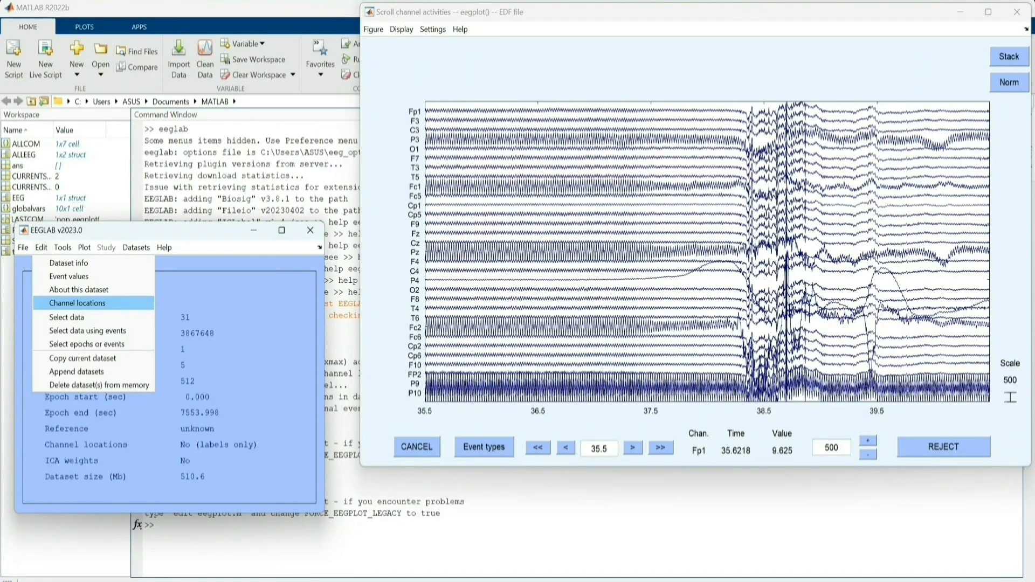
In EEGLAB, open the channel locations editor for the EDF dataset.
{"action": "left_click", "coordinate": [77, 303]}
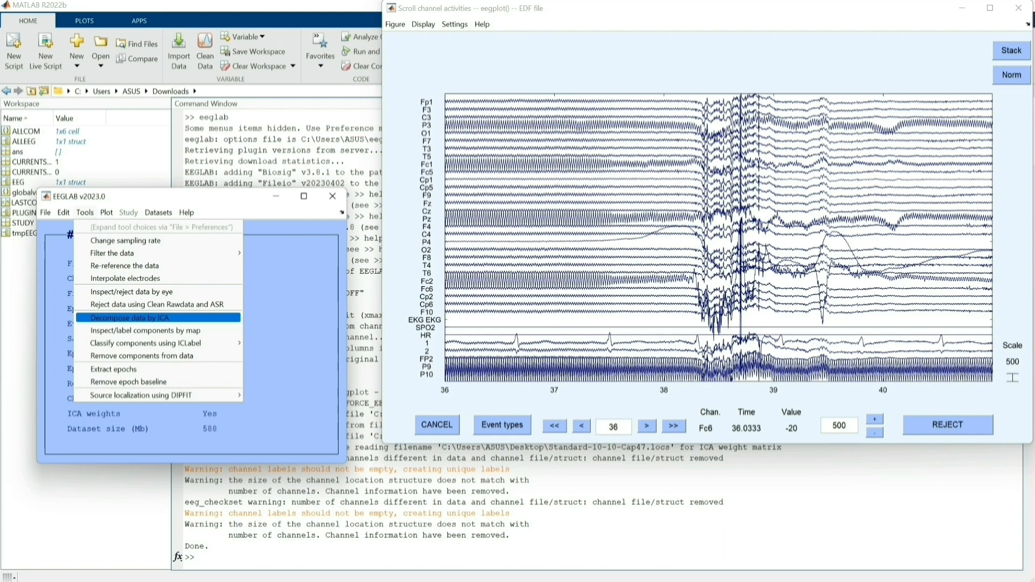
Decompose the data by ICA and inspect the resulting components by map.
{"action": "key", "text": "Return"}
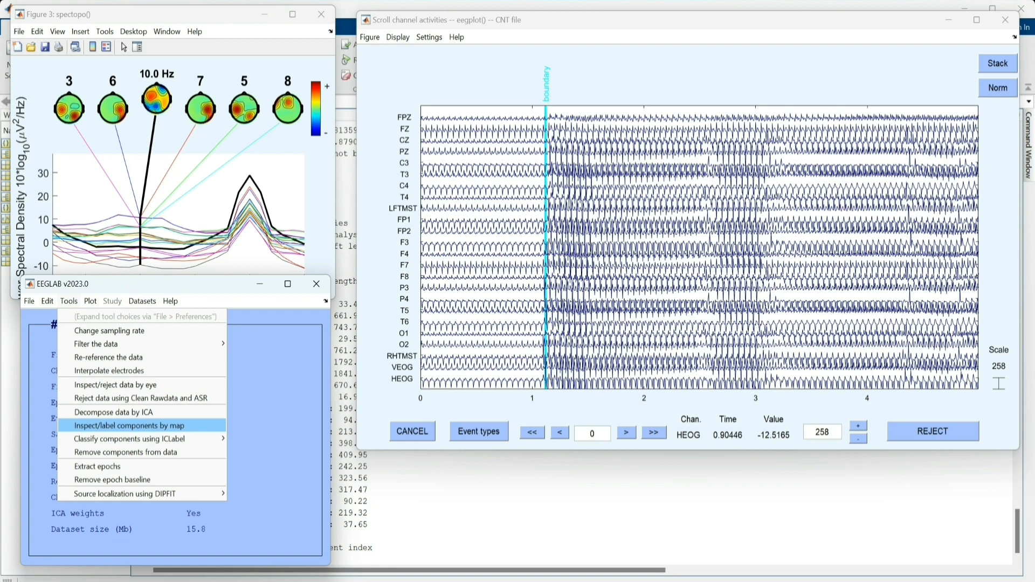
{"action": "key", "text": "Return"}
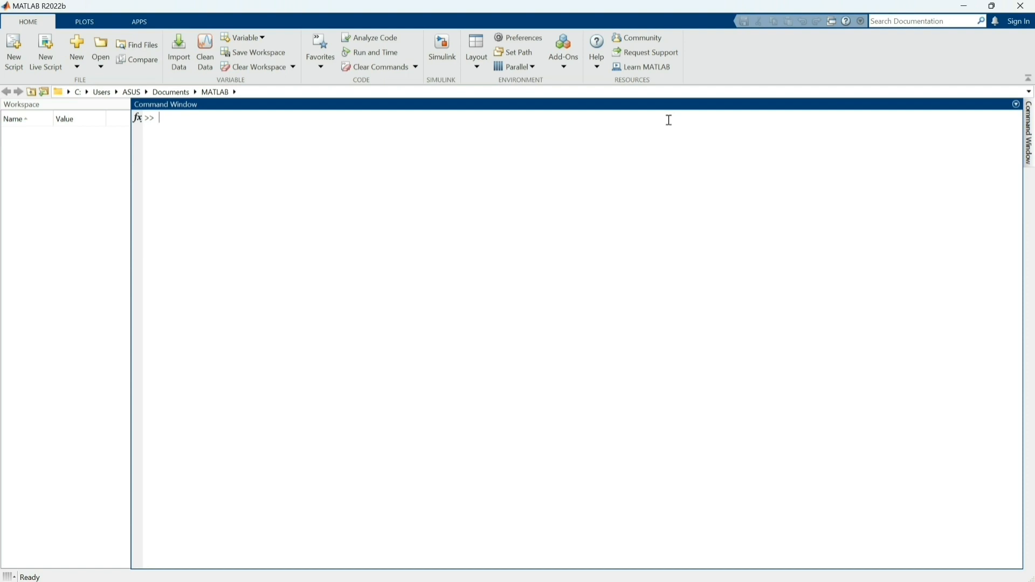
Launch EEGLAB from the MATLAB prompt and import the Neuroscan .CNT file from the Desktop as dataset "CNT file".
{"action": "type", "text": "eeglab"}
{"action": "key", "text": "Return"}
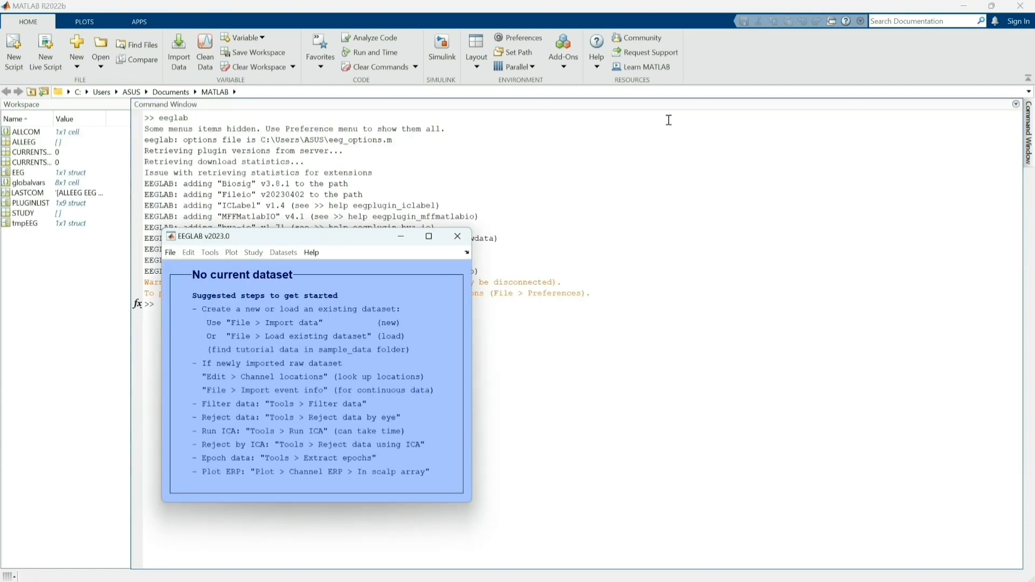
{"action": "left_click", "coordinate": [172, 254]}
{"action": "mouse_move", "coordinate": [185, 267]}
{"action": "mouse_move", "coordinate": [316, 268]}
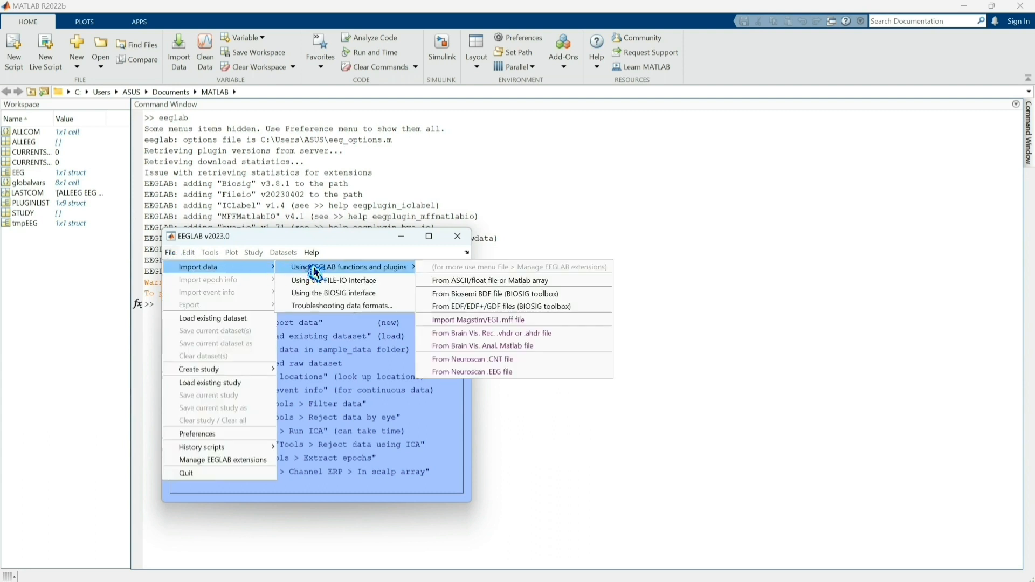
{"action": "left_click", "coordinate": [517, 360]}
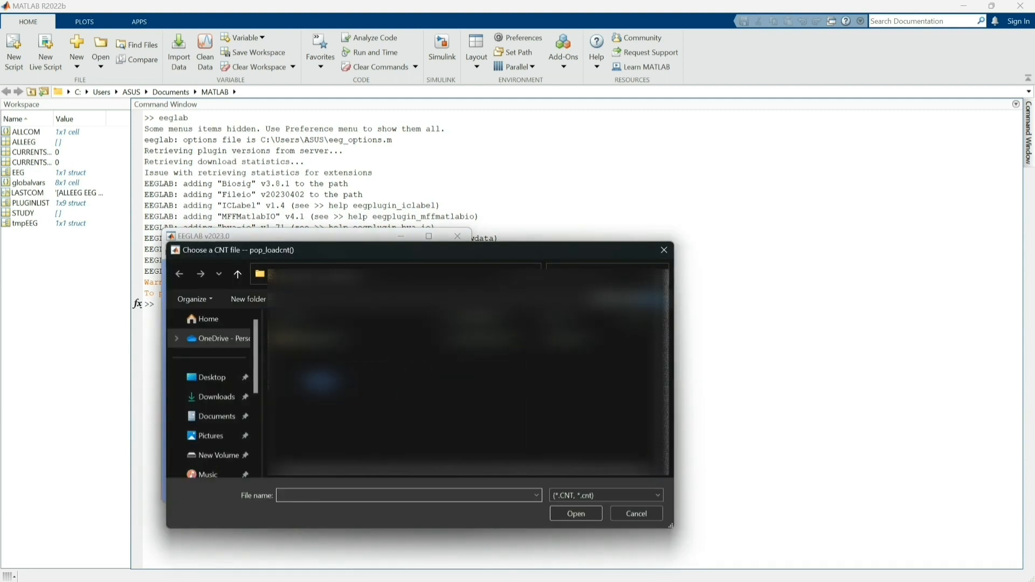
{"action": "left_click", "coordinate": [210, 378]}
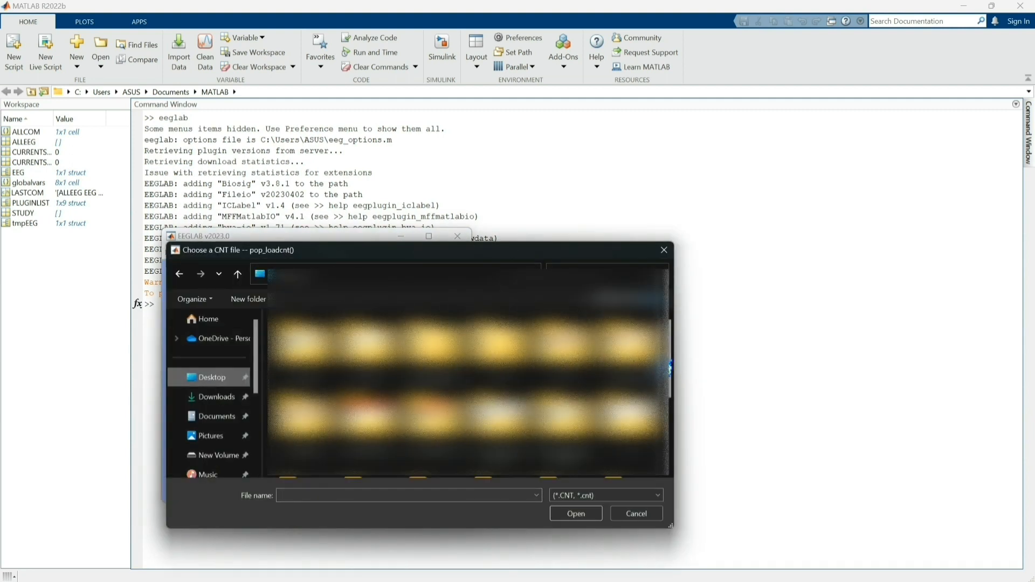
{"action": "left_click_drag", "start_coordinate": [674, 366], "coordinate": [671, 439]}
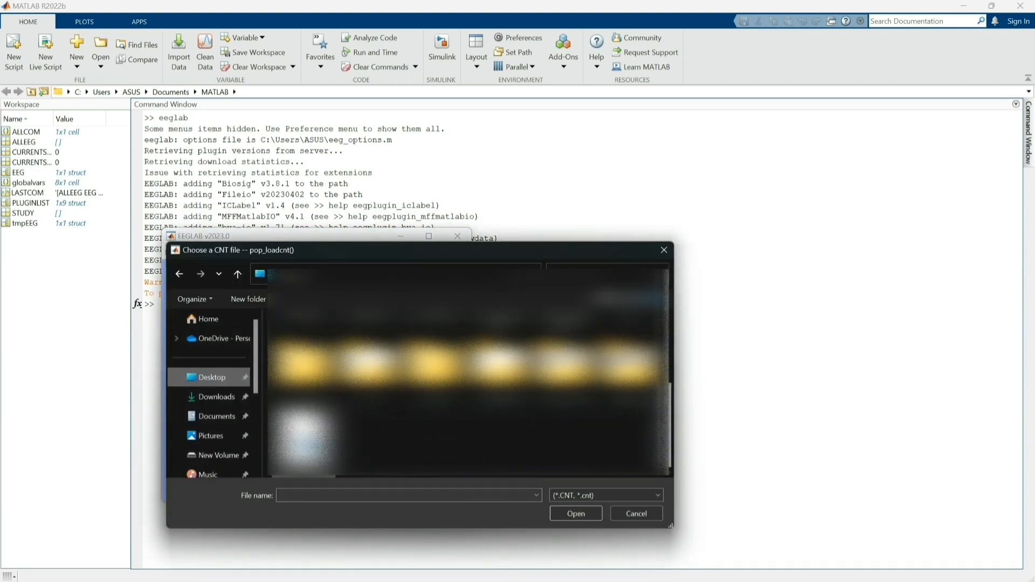
{"action": "left_click", "coordinate": [305, 443]}
{"action": "left_click", "coordinate": [589, 513]}
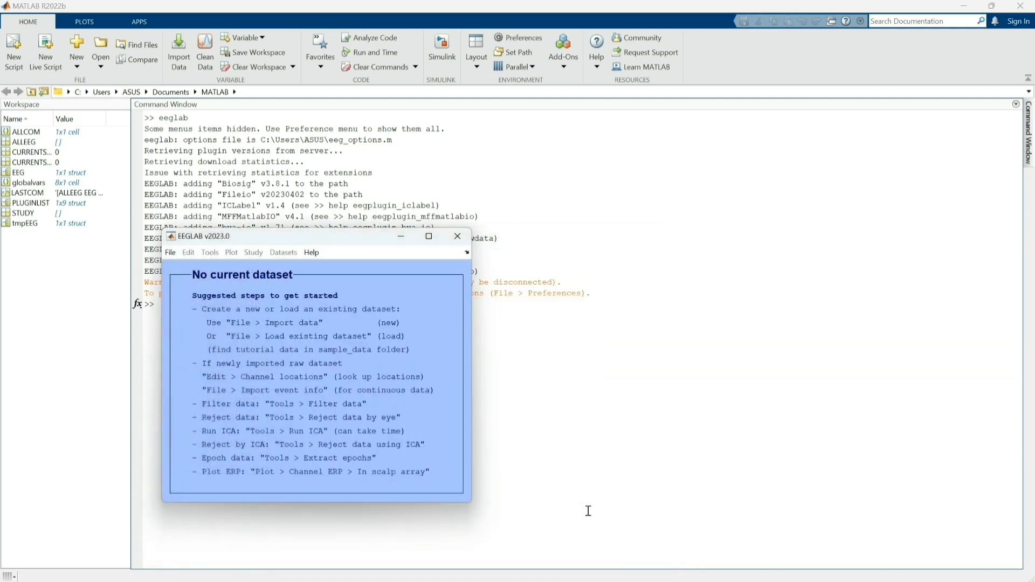
{"action": "left_click", "coordinate": [745, 301]}
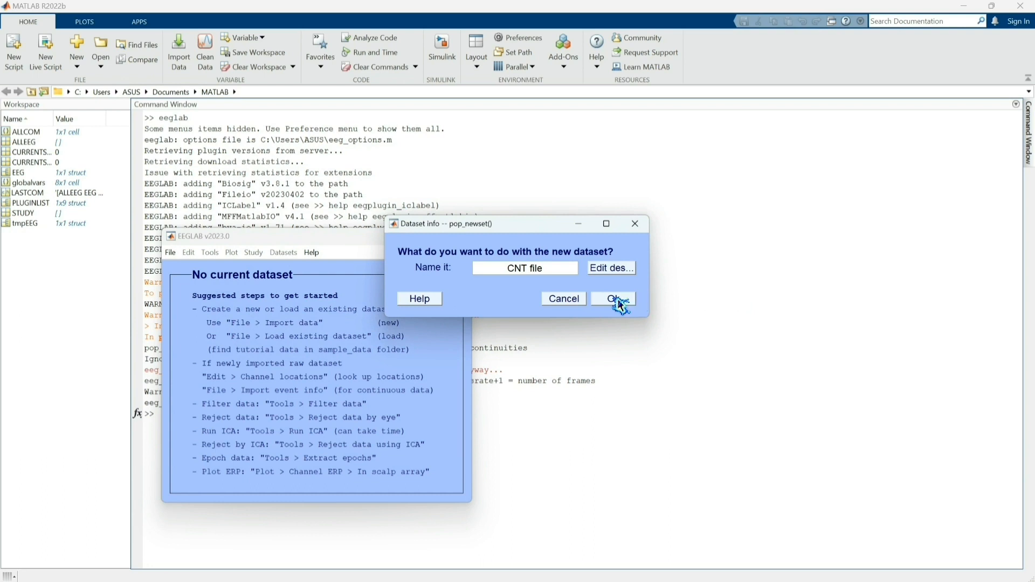
{"action": "left_click", "coordinate": [618, 303]}
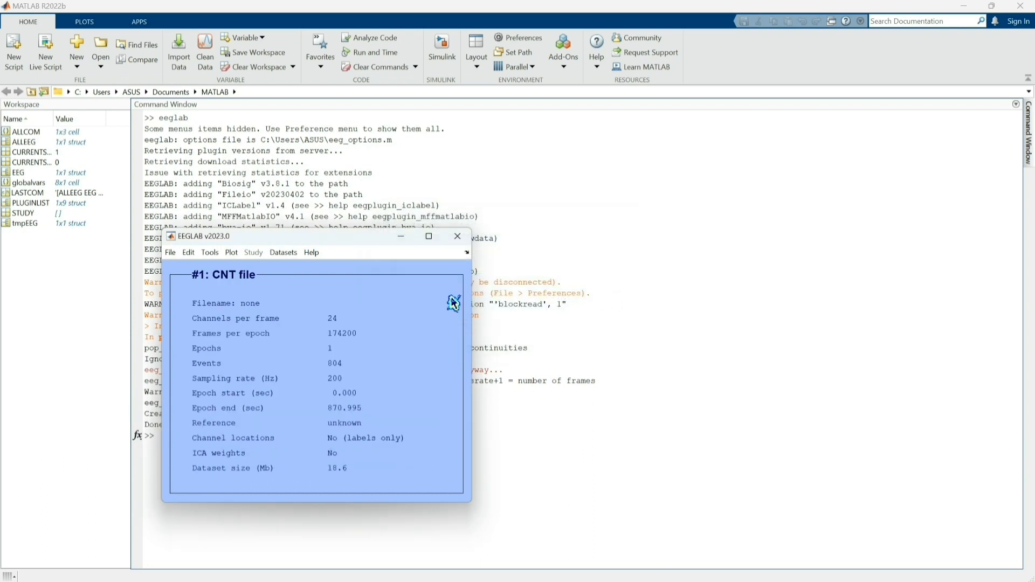
Plot the CNT file's scrolling channel data and move the plot window clear of the EEGLAB window.
{"action": "left_click", "coordinate": [231, 253]}
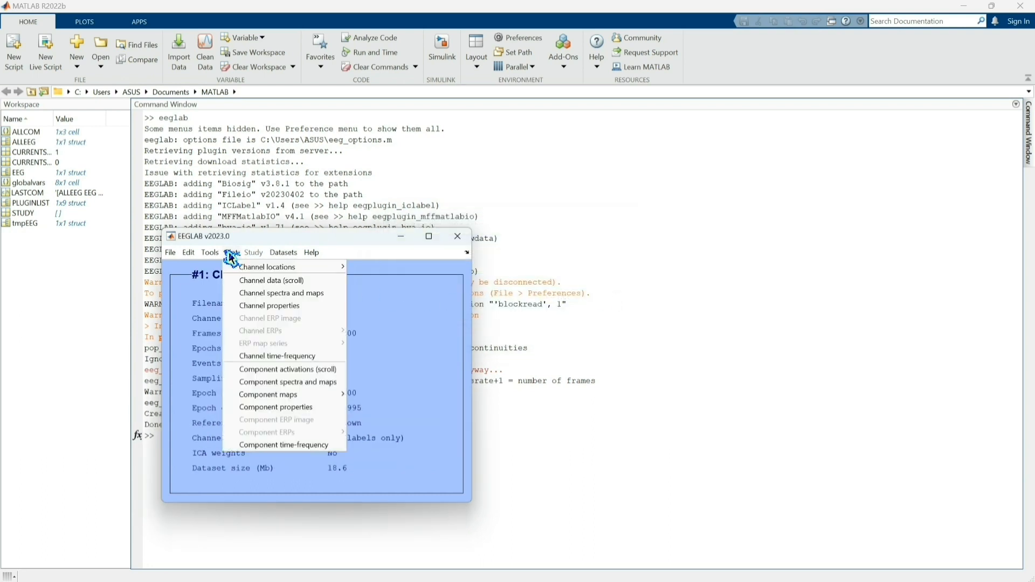
{"action": "left_click", "coordinate": [251, 281]}
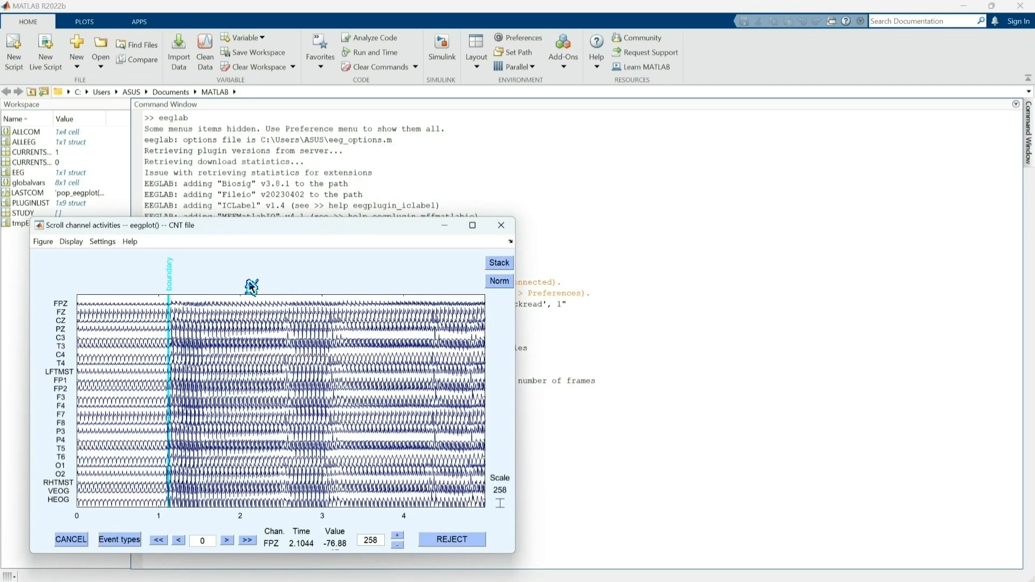
{"action": "left_click_drag", "start_coordinate": [238, 224], "coordinate": [750, 39]}
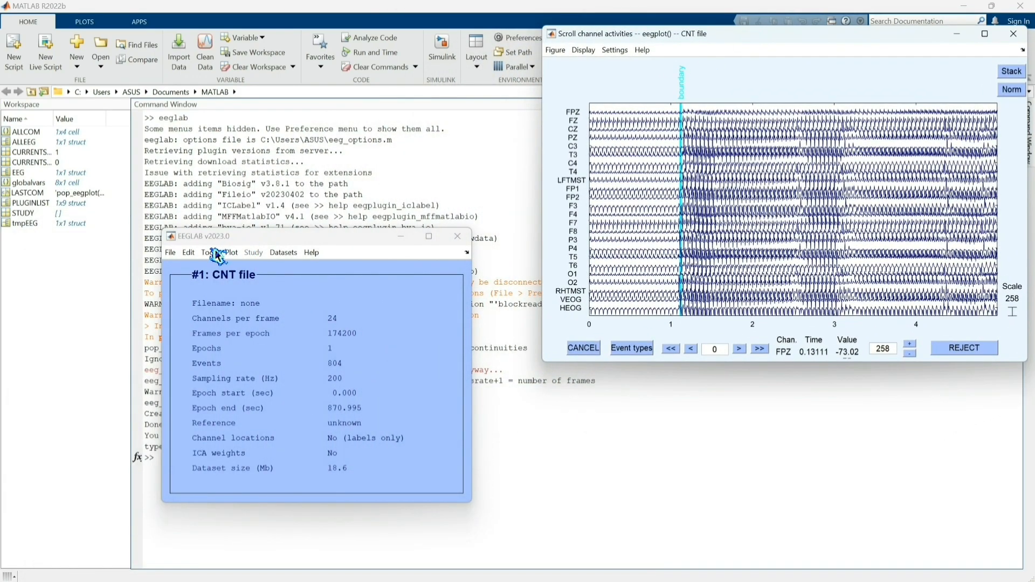
Start a data selection by channel on the CNT file and select every channel from FPZ to HEOG.
{"action": "left_click", "coordinate": [194, 254]}
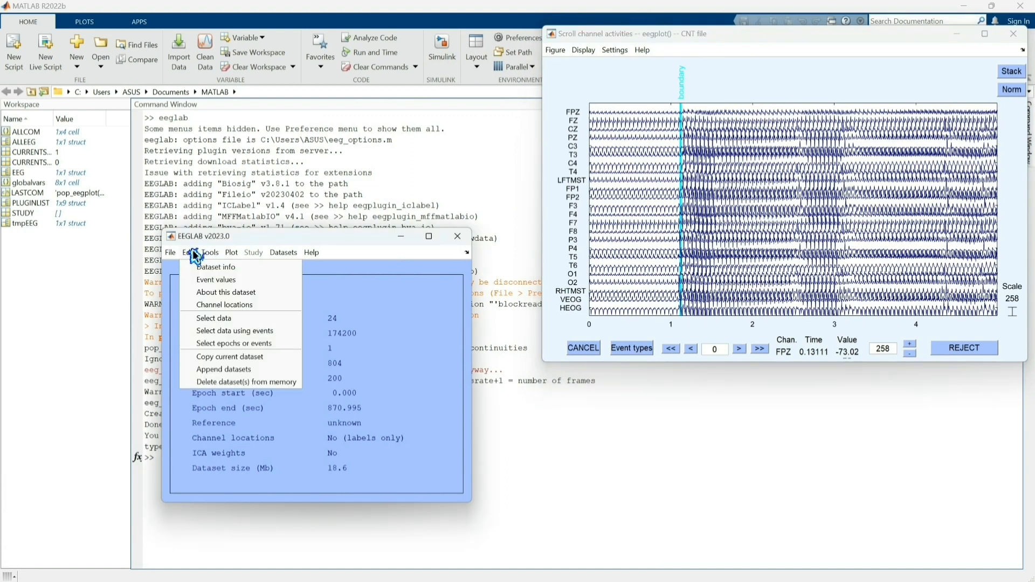
{"action": "left_click", "coordinate": [222, 319]}
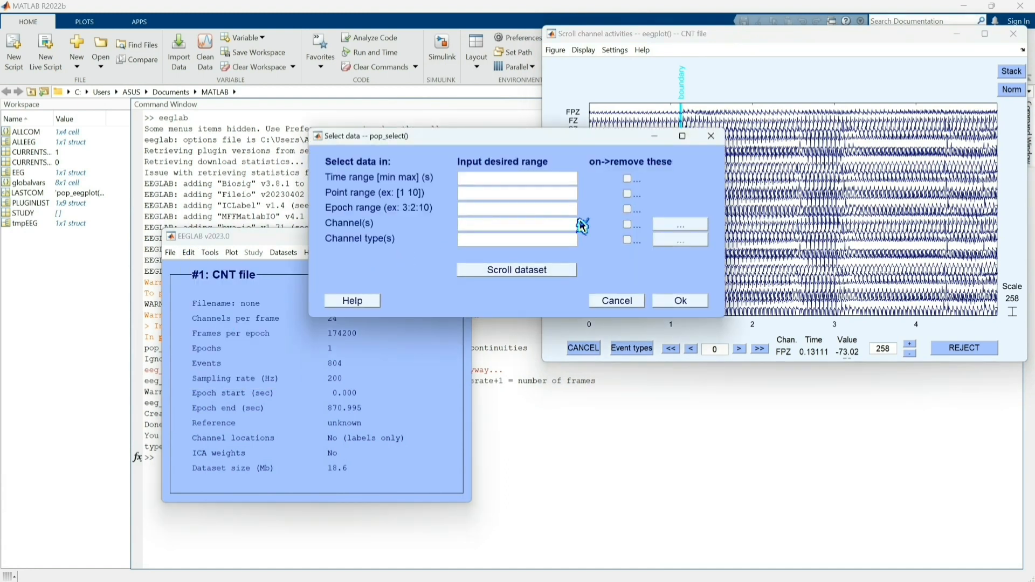
{"action": "left_click", "coordinate": [675, 228]}
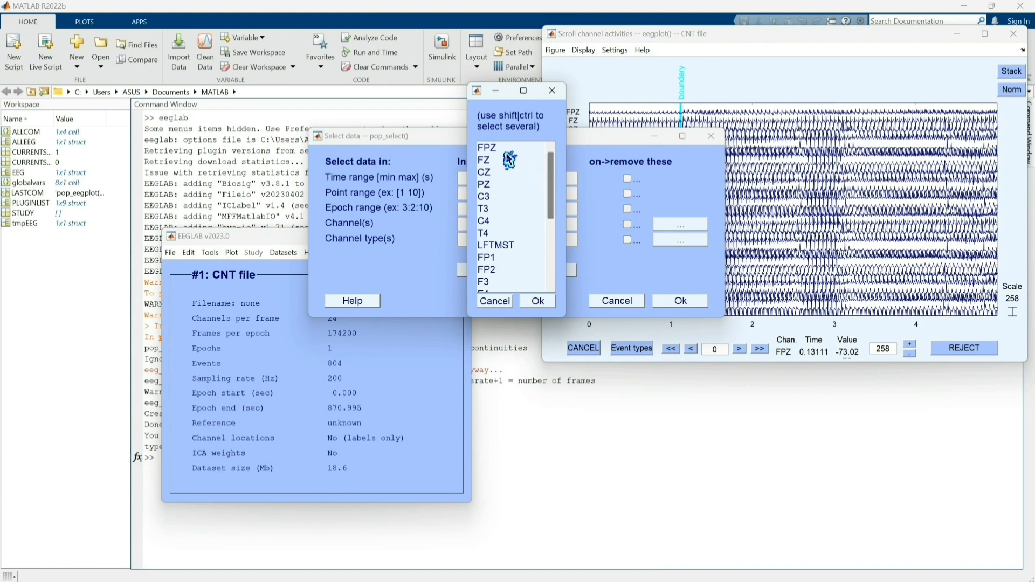
{"action": "left_click", "coordinate": [505, 150]}
{"action": "key", "text": "shift+Down"}
{"action": "key", "text": "shift+Down"}
{"action": "key", "text": "shift+Down"}
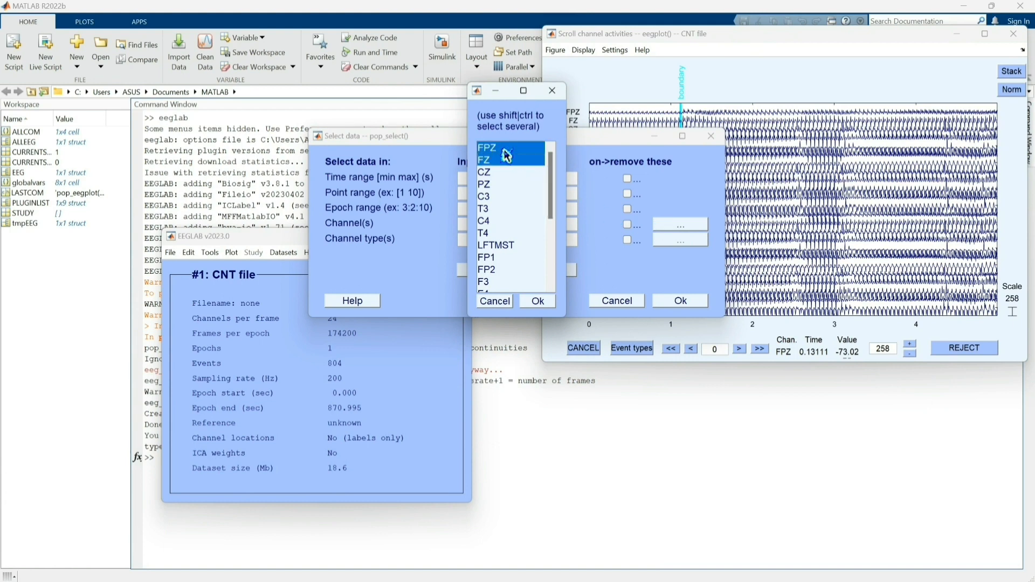
{"action": "key", "text": "shift+Down"}
{"action": "key", "text": "shift+Down"}
{"action": "key", "text": "shift+Down"}
{"action": "key", "text": "shift+Down"}
{"action": "key", "text": "shift+Down"}
{"action": "key", "text": "shift+Down"}
{"action": "key", "text": "shift+Down"}
{"action": "key", "text": "shift+Down"}
{"action": "key", "text": "shift+Down"}
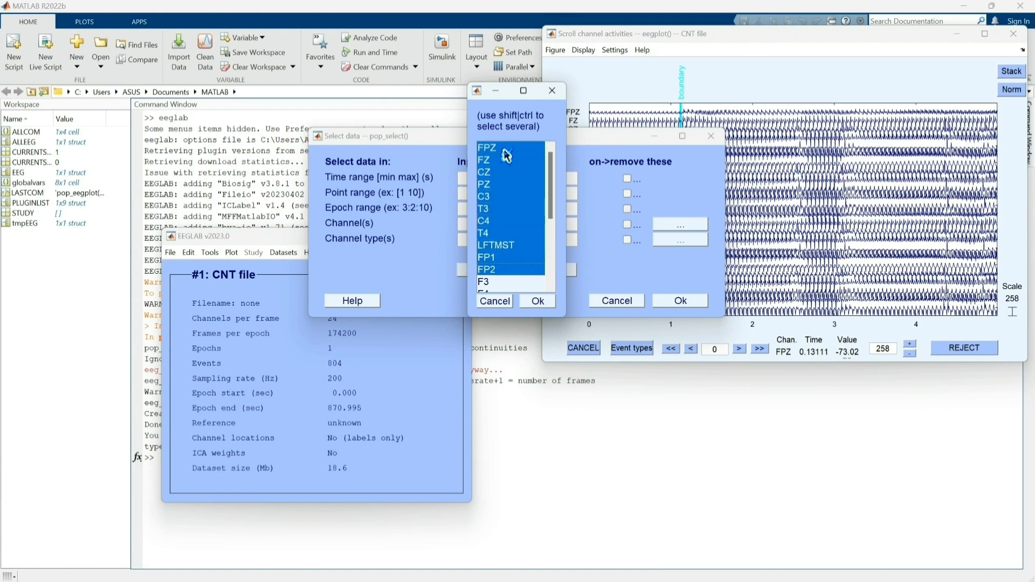
{"action": "key", "text": "shift+Down"}
{"action": "key", "text": "shift+Down"}
{"action": "key", "text": "shift+Down"}
{"action": "key", "text": "shift+Down"}
{"action": "key", "text": "shift+Down"}
{"action": "key", "text": "shift+Down"}
{"action": "key", "text": "shift+Down"}
{"action": "key", "text": "shift+Down"}
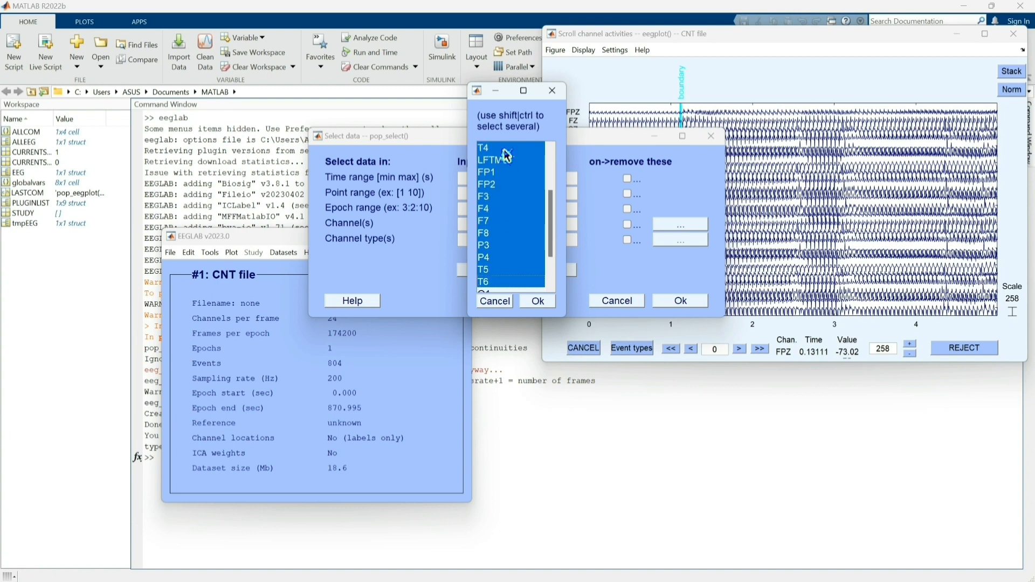
{"action": "key", "text": "shift+Down"}
{"action": "key", "text": "shift+Down"}
{"action": "key", "text": "shift+Down"}
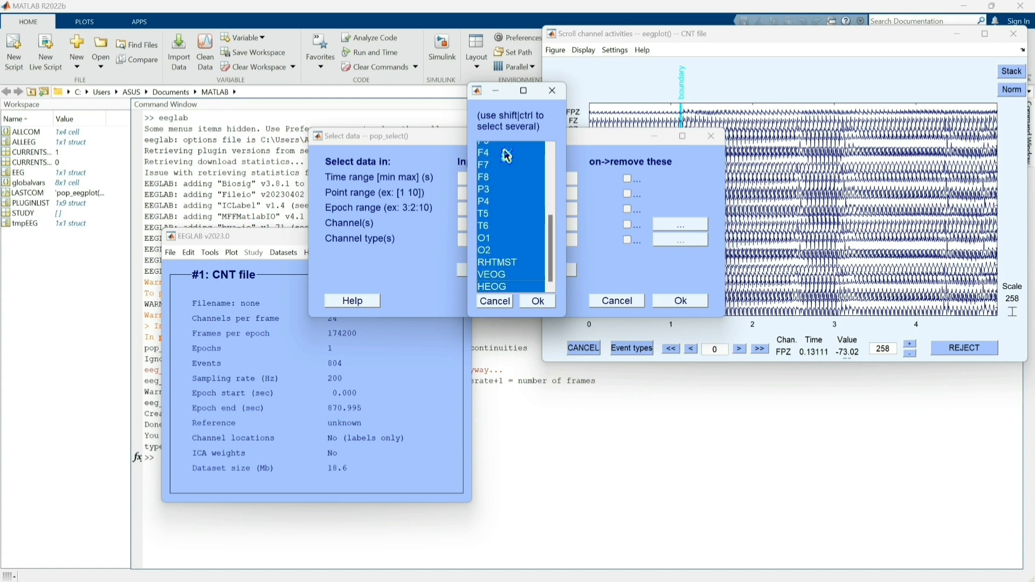
Exclude HEOG, VEOG, RHTMST and LFTMST from the channel selection and store the remaining channels as a new dataset named "CNT file".
{"action": "left_click", "coordinate": [503, 287], "text": "ctrl"}
{"action": "left_click", "coordinate": [502, 274], "text": "ctrl"}
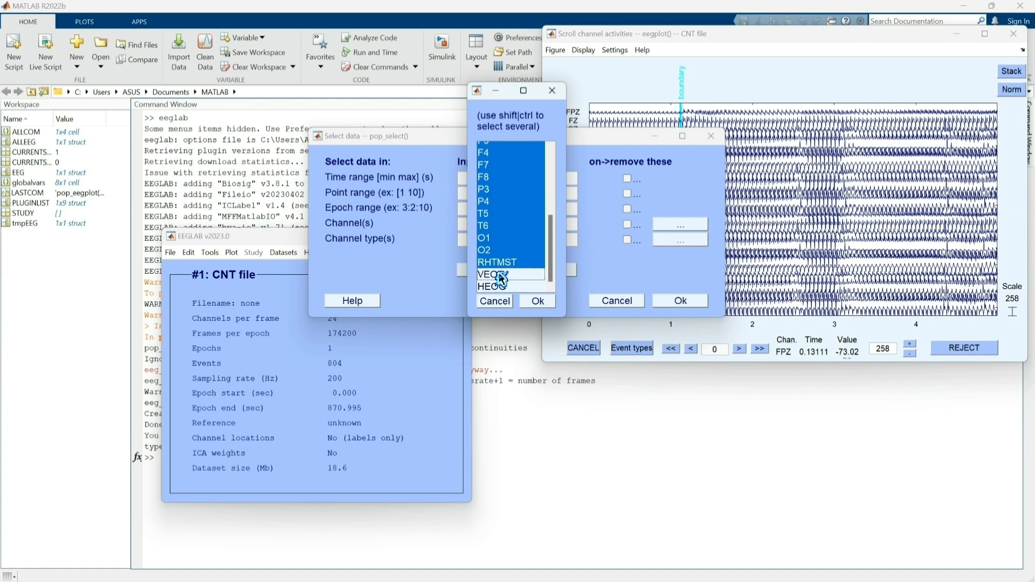
{"action": "left_click", "coordinate": [512, 262], "text": "ctrl"}
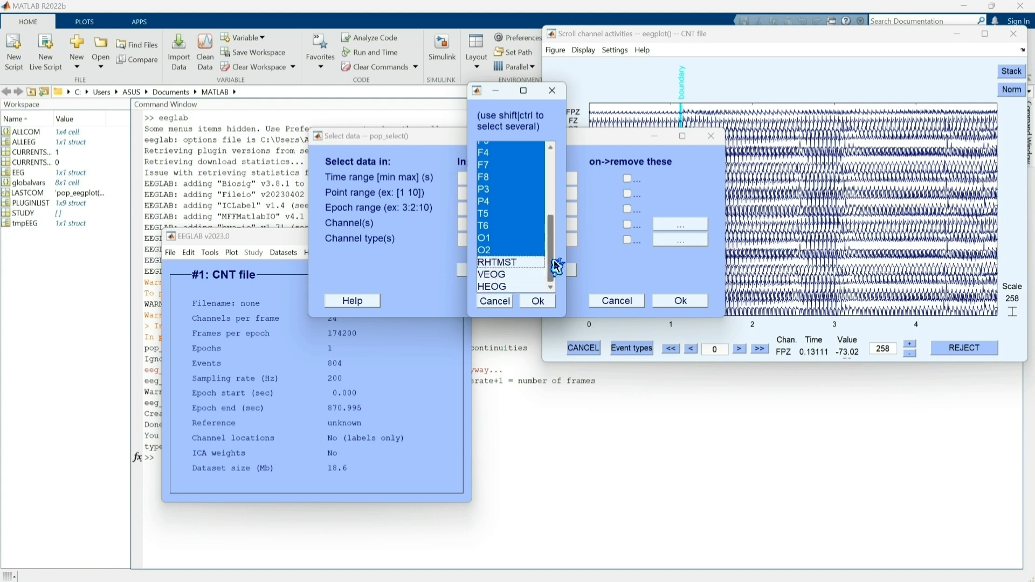
{"action": "scroll", "coordinate": [528, 235], "scroll_direction": "up", "scroll_amount": 4}
{"action": "left_click", "coordinate": [504, 246], "text": "ctrl"}
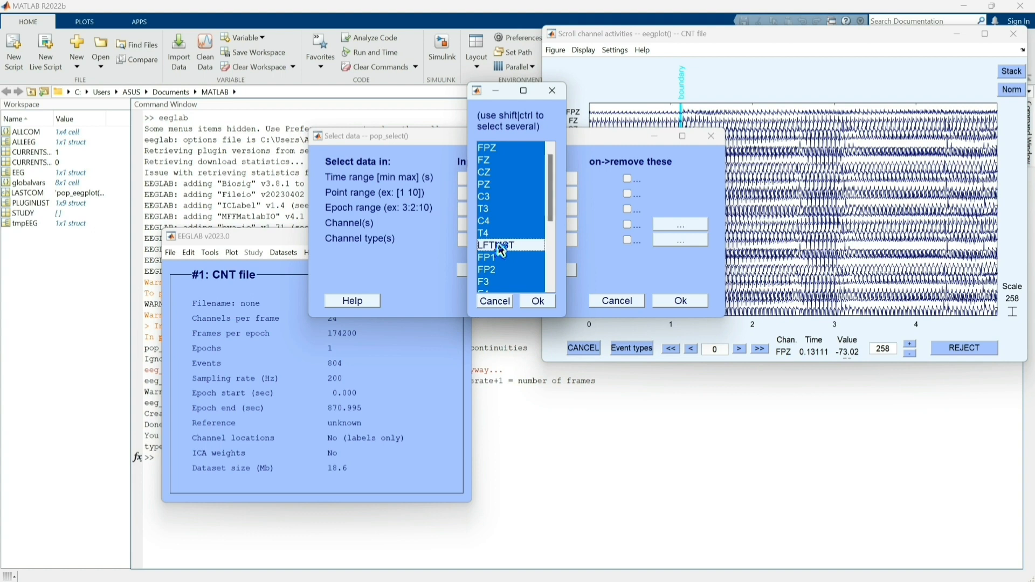
{"action": "left_click", "coordinate": [537, 301]}
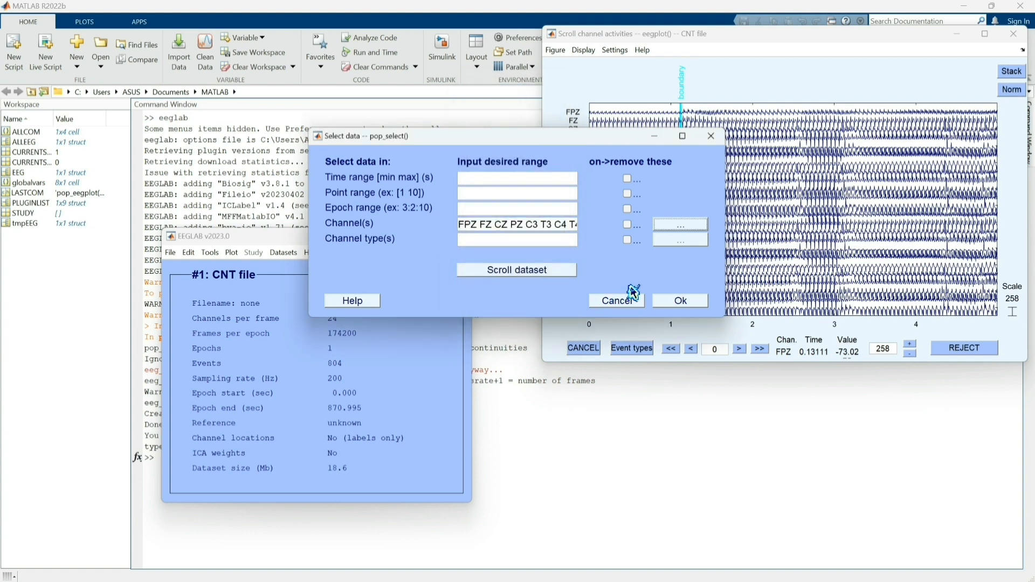
{"action": "left_click", "coordinate": [685, 304]}
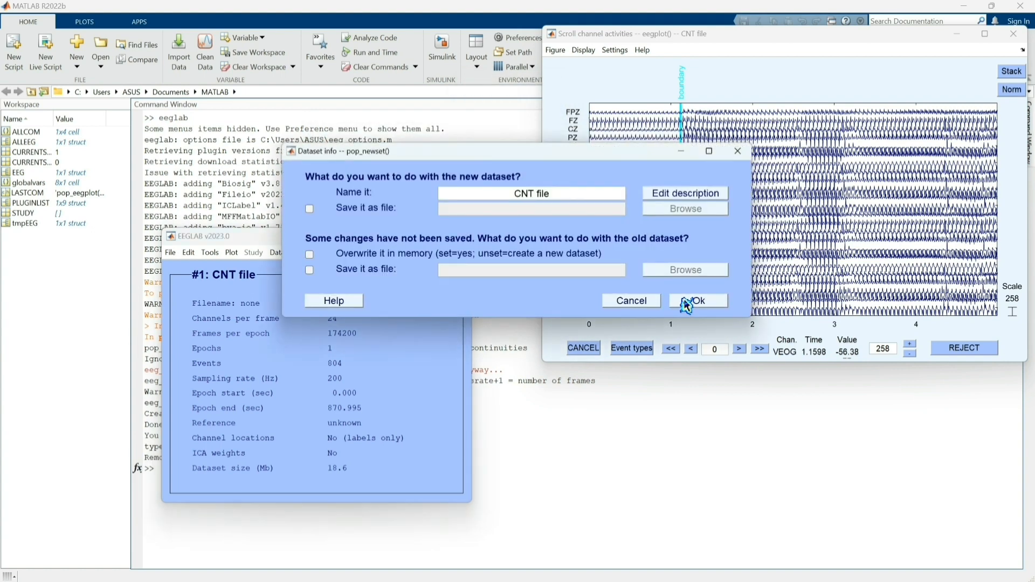
{"action": "left_click", "coordinate": [700, 301]}
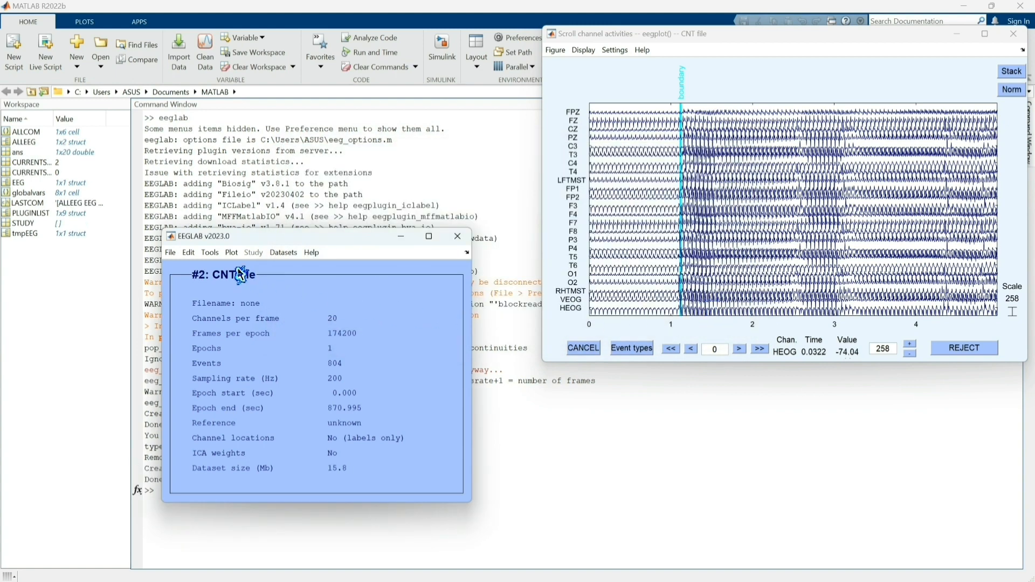
Plot the reduced dataset's scrolling channel data and move the plot window clear of the EEGLAB window.
{"action": "left_click", "coordinate": [231, 253]}
{"action": "left_click", "coordinate": [258, 282]}
{"action": "left_click_drag", "start_coordinate": [195, 231], "coordinate": [686, 57]}
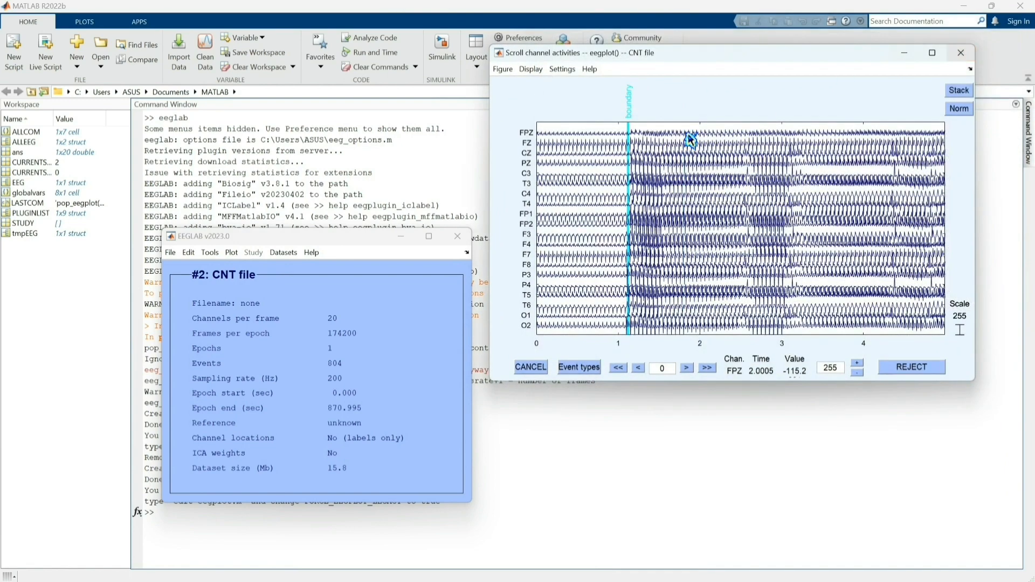
Look up the dataset's channel locations with the MNI coordinate file for the BEM dipfit model and accept the channel info.
{"action": "left_click", "coordinate": [188, 253]}
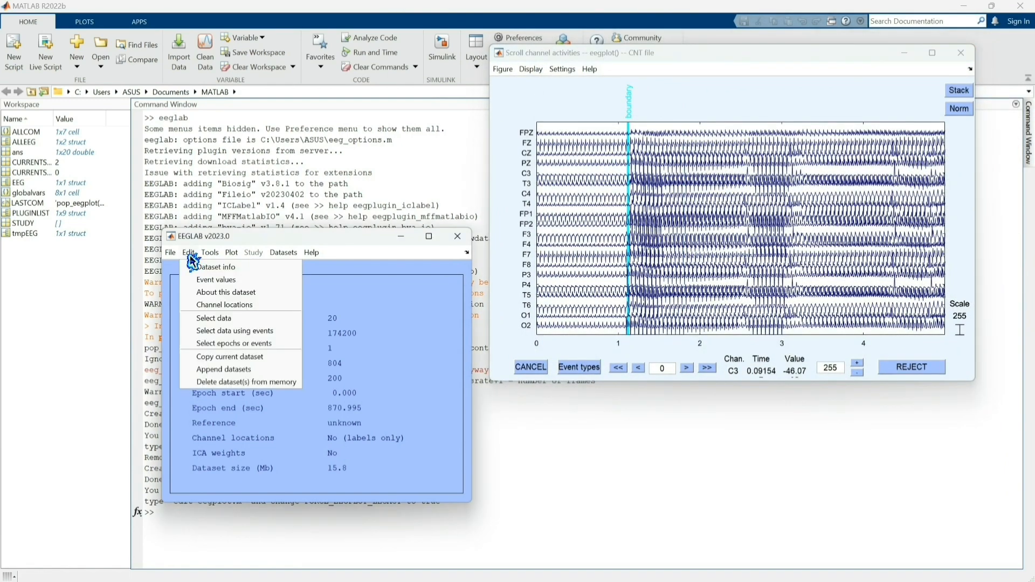
{"action": "left_click", "coordinate": [225, 305]}
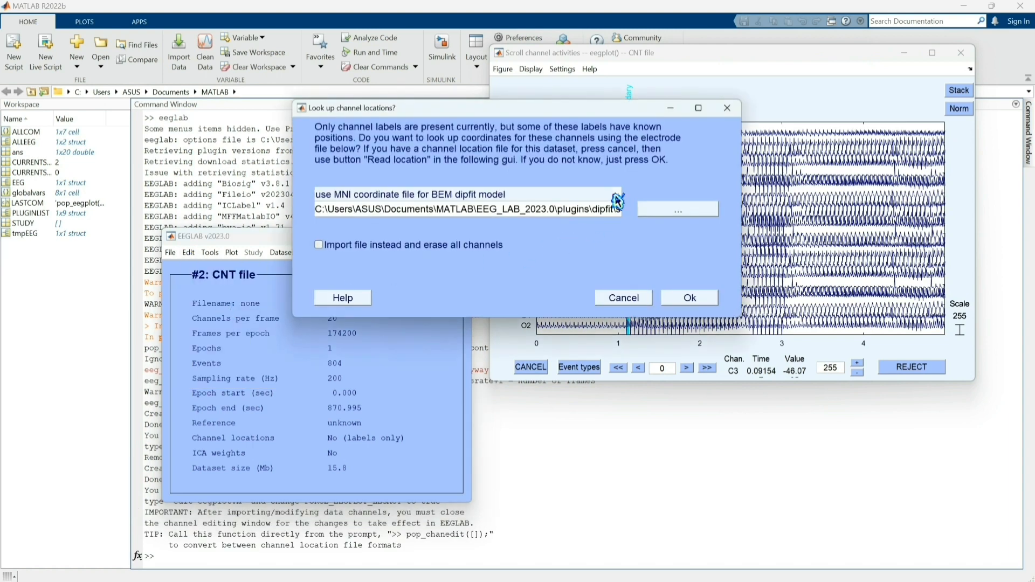
{"action": "left_click", "coordinate": [621, 197]}
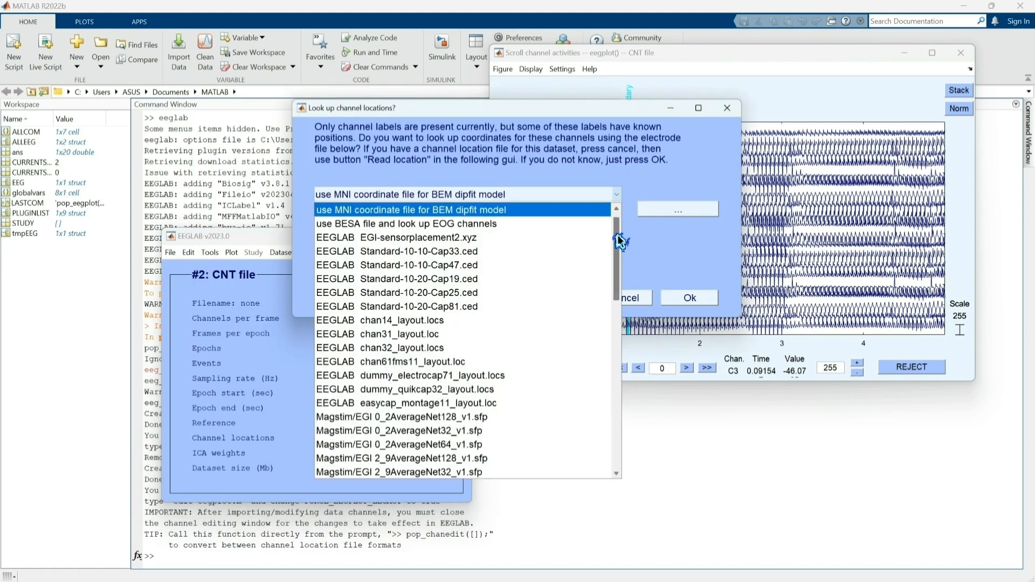
{"action": "left_click", "coordinate": [621, 201]}
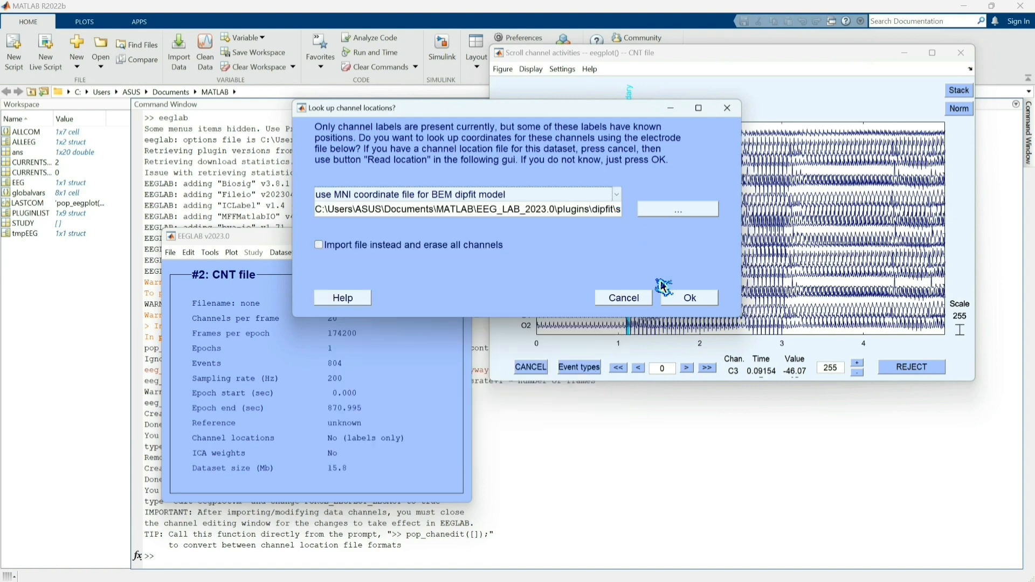
{"action": "left_click", "coordinate": [690, 303]}
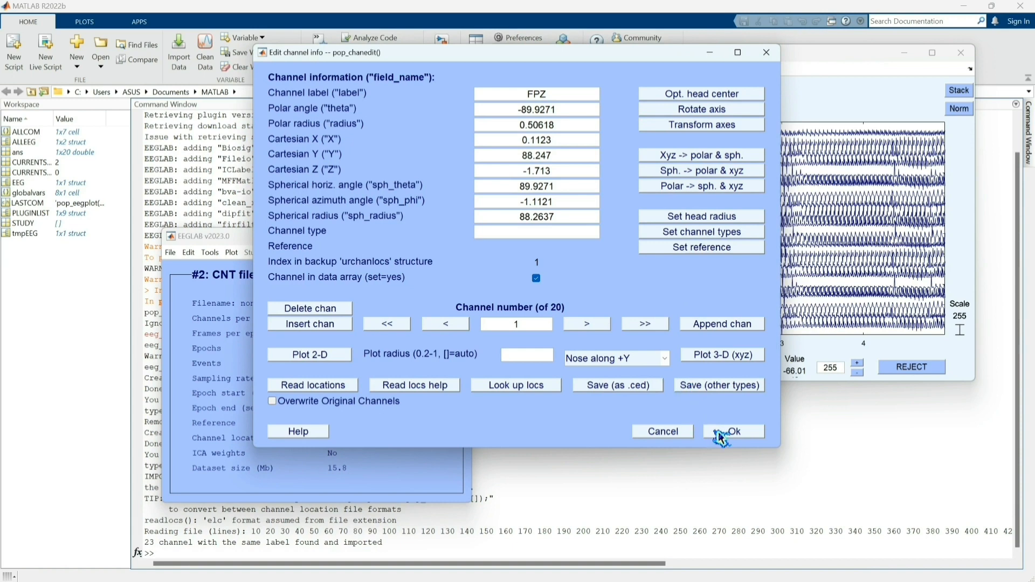
{"action": "left_click", "coordinate": [731, 433]}
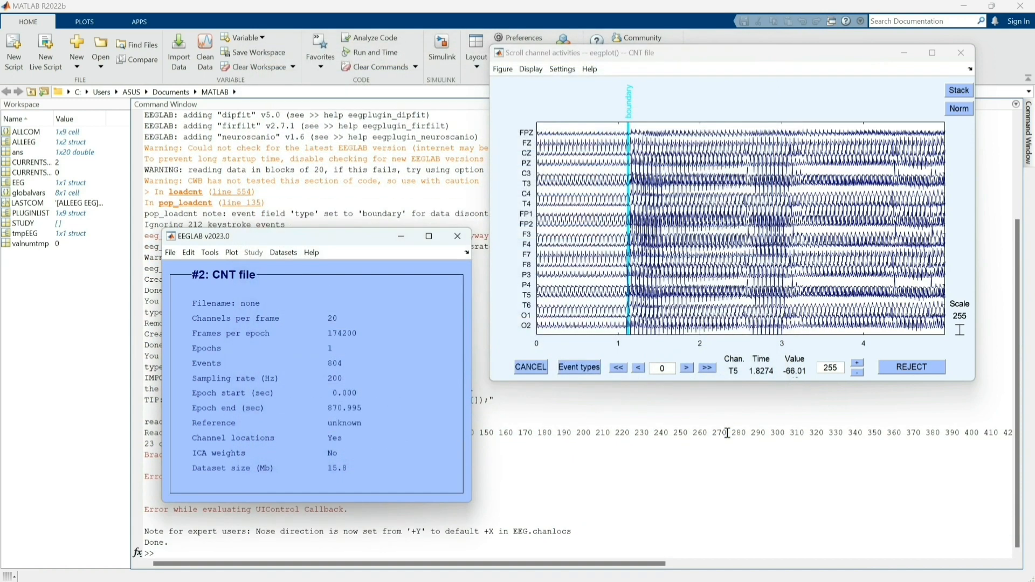
Decompose the dataset by ICA with the default Infomax runica.m algorithm and the options 'extended', 1.
{"action": "left_click", "coordinate": [206, 258]}
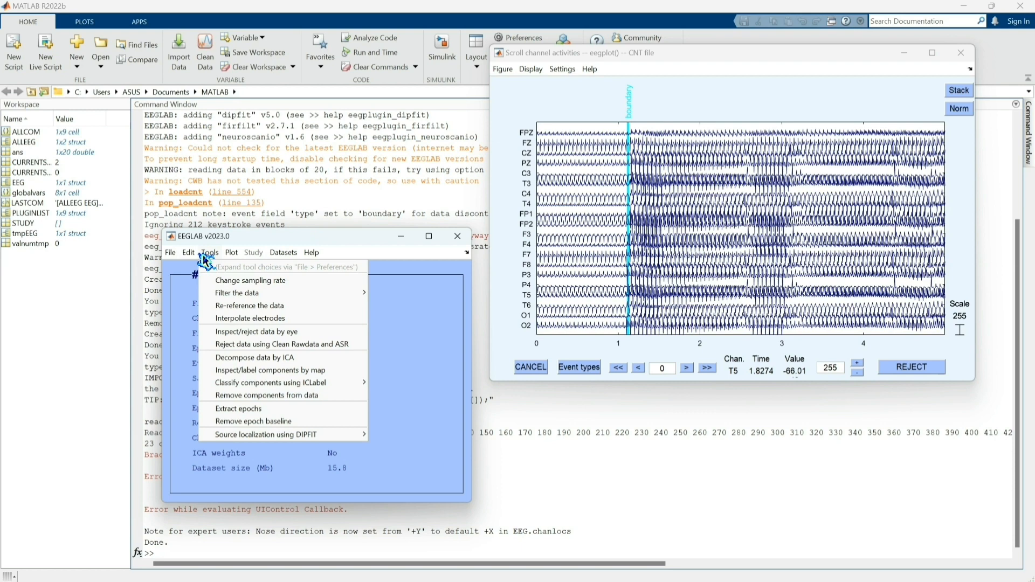
{"action": "left_click", "coordinate": [306, 358]}
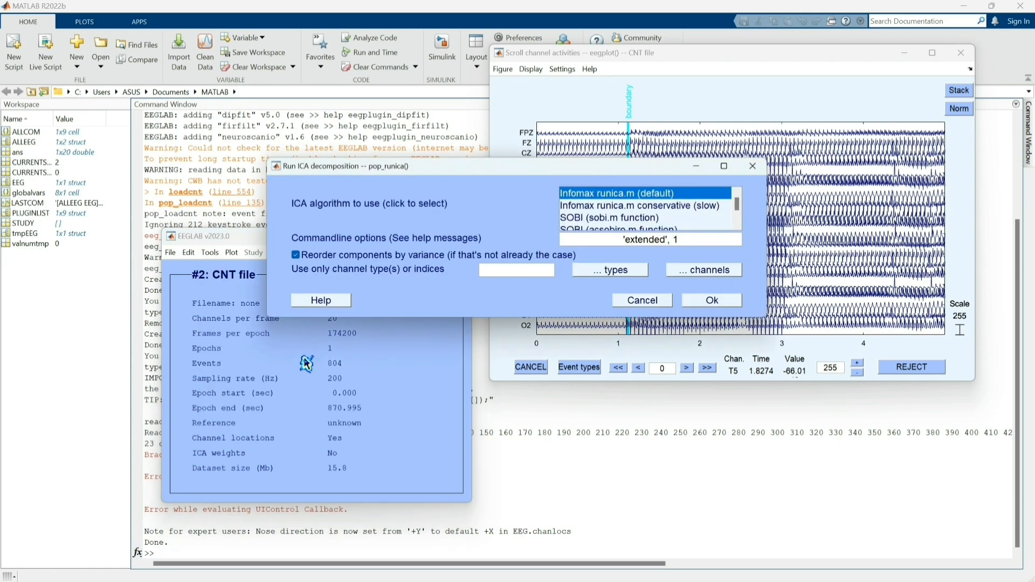
{"action": "mouse_move", "coordinate": [740, 210]}
{"action": "left_mouse_down"}
{"action": "mouse_move", "coordinate": [742, 220]}
{"action": "mouse_move", "coordinate": [742, 208]}
{"action": "left_mouse_up"}
{"action": "left_click", "coordinate": [716, 301]}
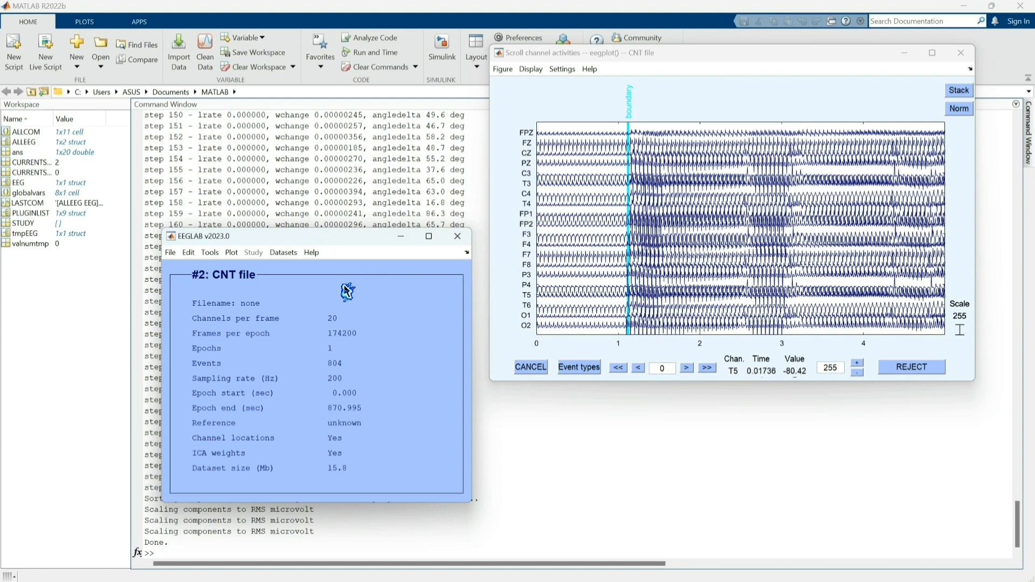
Plot channel spectra with scalp maps at 6, 10 and 22 Hz over 2–25 Hz, and set the figure apart from the EEGLAB window.
{"action": "left_click", "coordinate": [231, 253]}
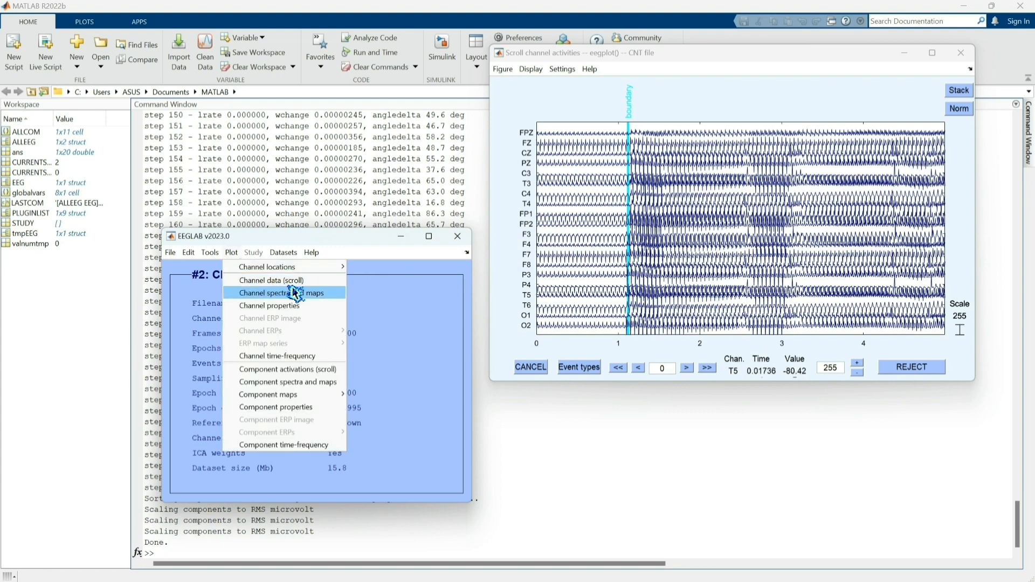
{"action": "left_click", "coordinate": [317, 293]}
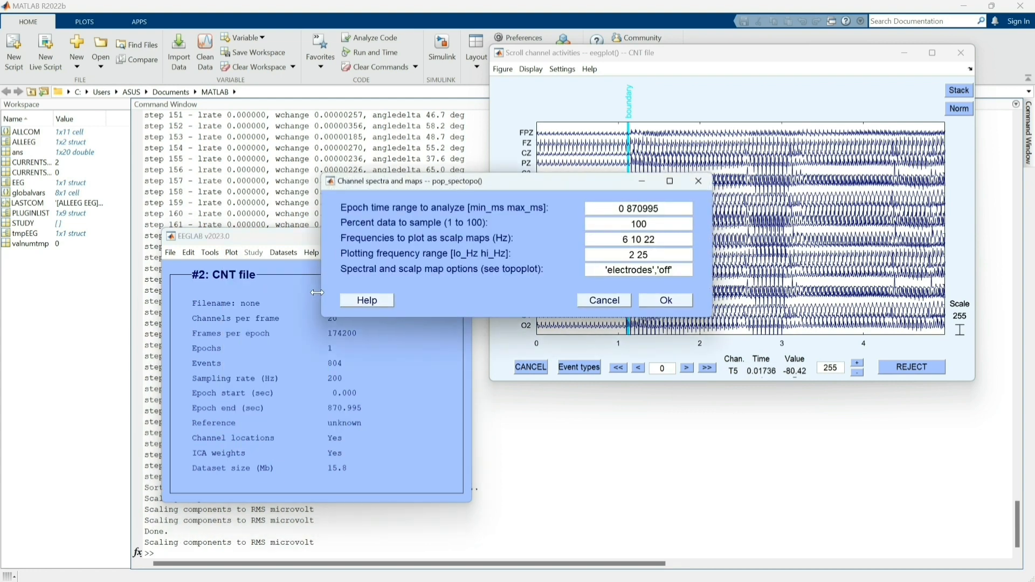
{"action": "left_click", "coordinate": [665, 300]}
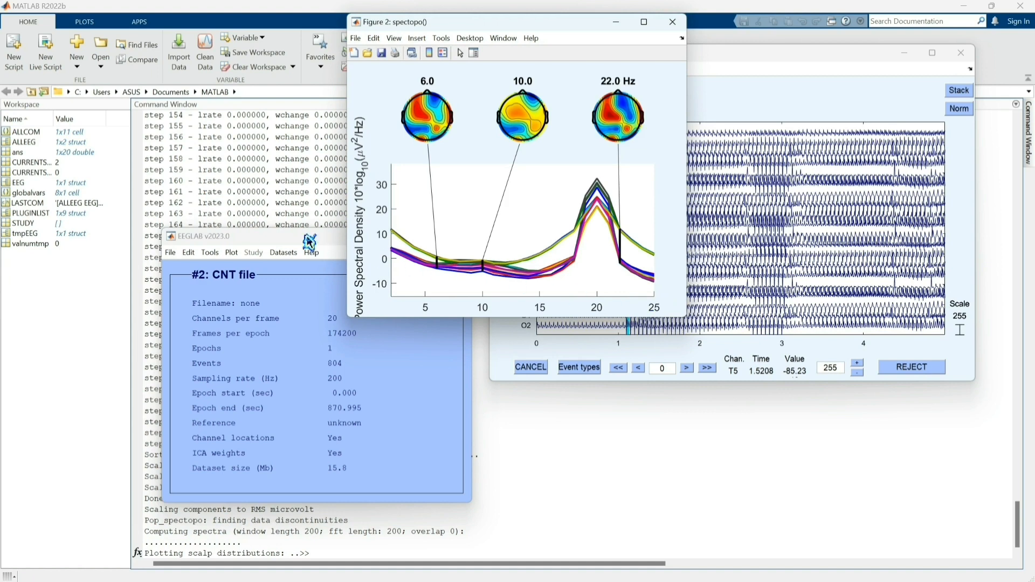
{"action": "left_click_drag", "start_coordinate": [305, 242], "coordinate": [192, 294]}
{"action": "left_click_drag", "start_coordinate": [477, 31], "coordinate": [179, 20]}
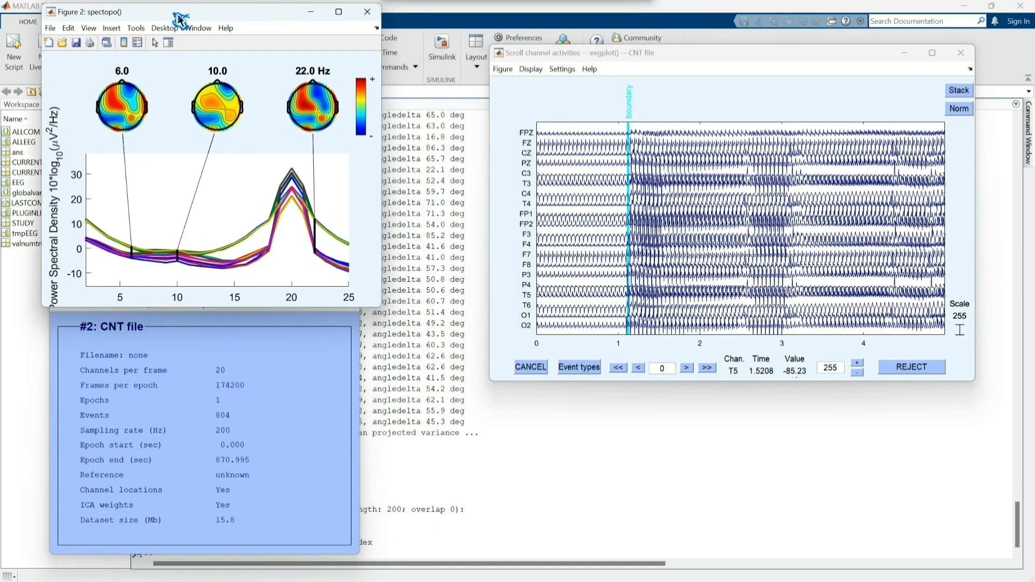
Plot the scalp maps of components 1:20 for inspection by map and move the map window up into full view.
{"action": "left_click", "coordinate": [251, 336]}
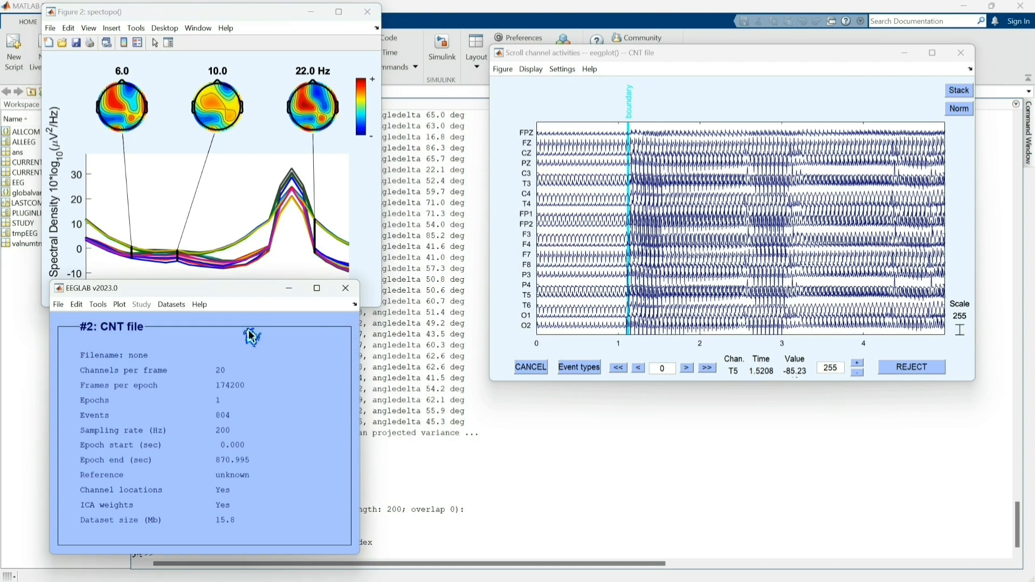
{"action": "left_click", "coordinate": [98, 305]}
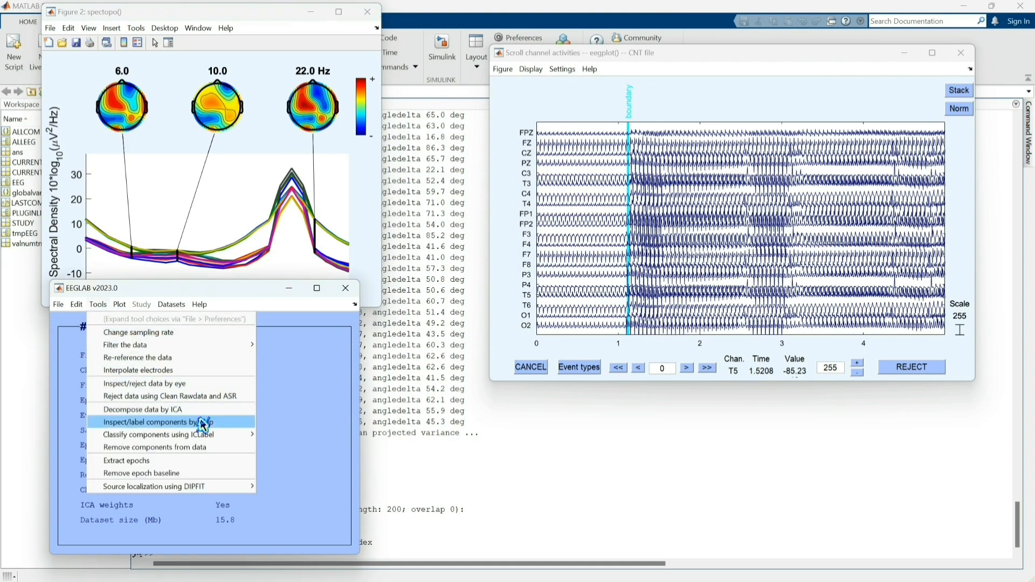
{"action": "left_click", "coordinate": [228, 424]}
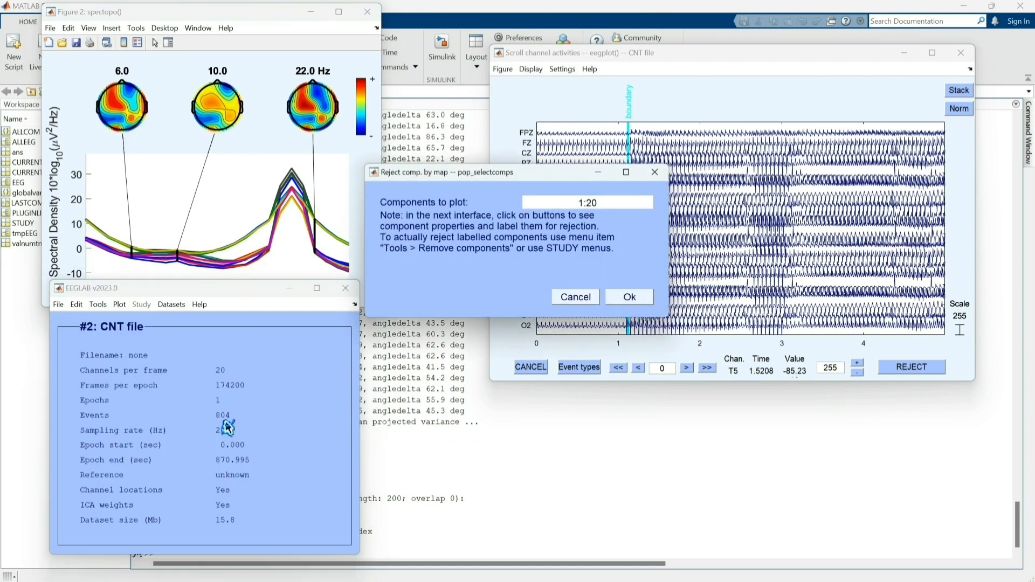
{"action": "left_click", "coordinate": [635, 300]}
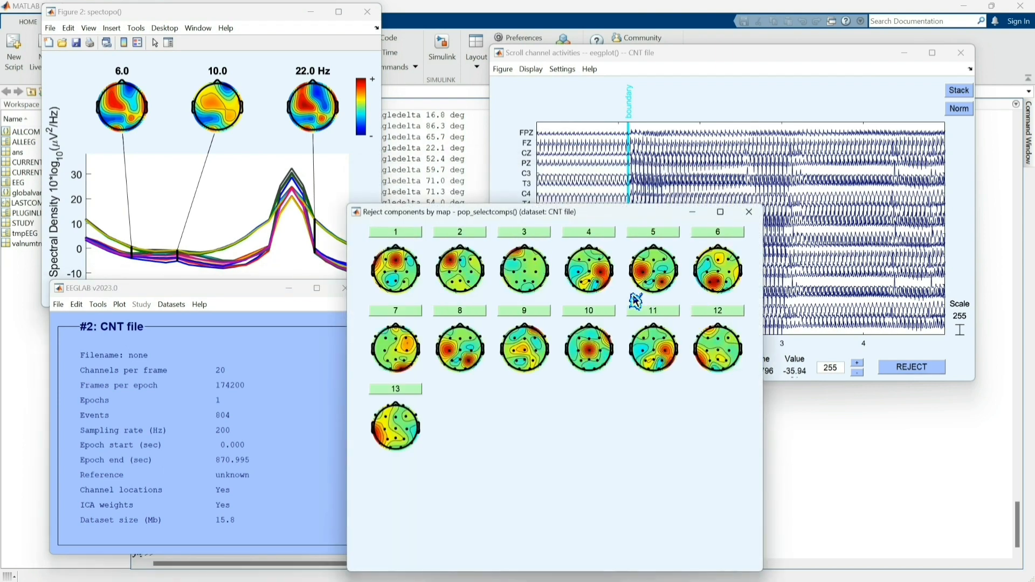
{"action": "mouse_move", "coordinate": [577, 218]}
{"action": "left_mouse_down"}
{"action": "mouse_move", "coordinate": [557, 106]}
{"action": "mouse_move", "coordinate": [586, 88]}
{"action": "left_mouse_up"}
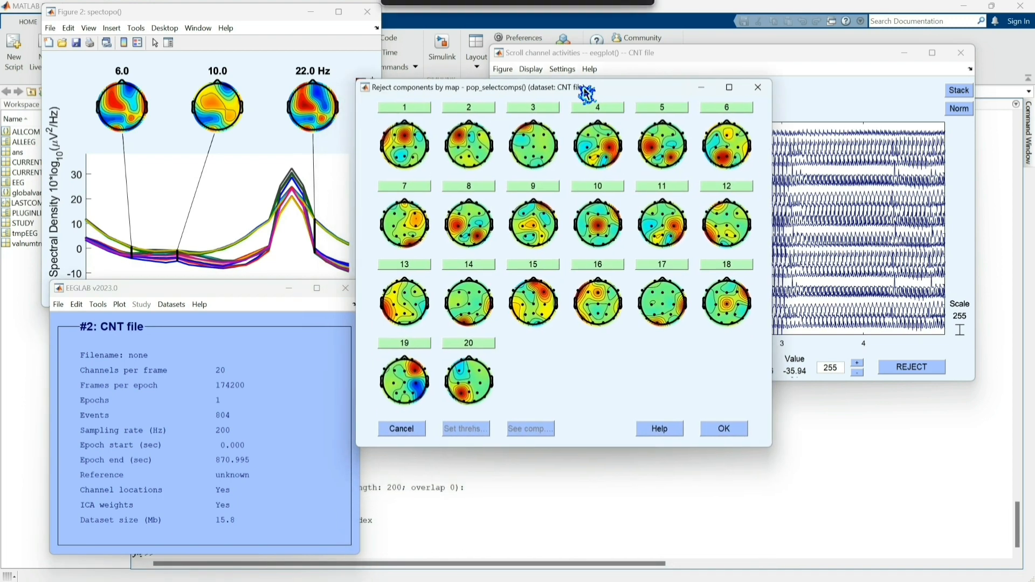
Label the components with the default ICLabel version and plot properties for components 1:20 with 'freqrange', [2 80], keeping events drawn.
{"action": "left_click", "coordinate": [191, 291]}
{"action": "left_click", "coordinate": [98, 304]}
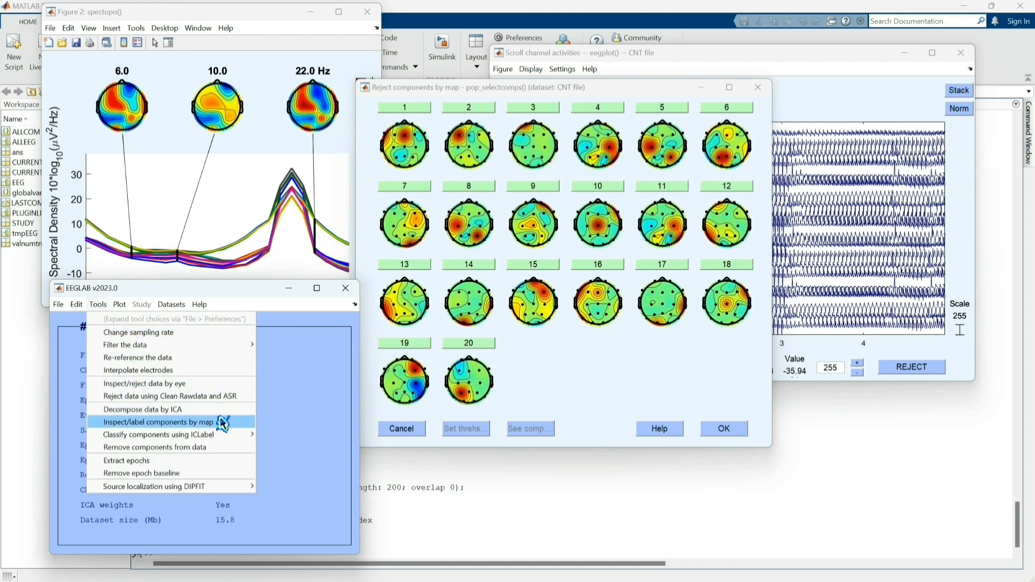
{"action": "mouse_move", "coordinate": [230, 435]}
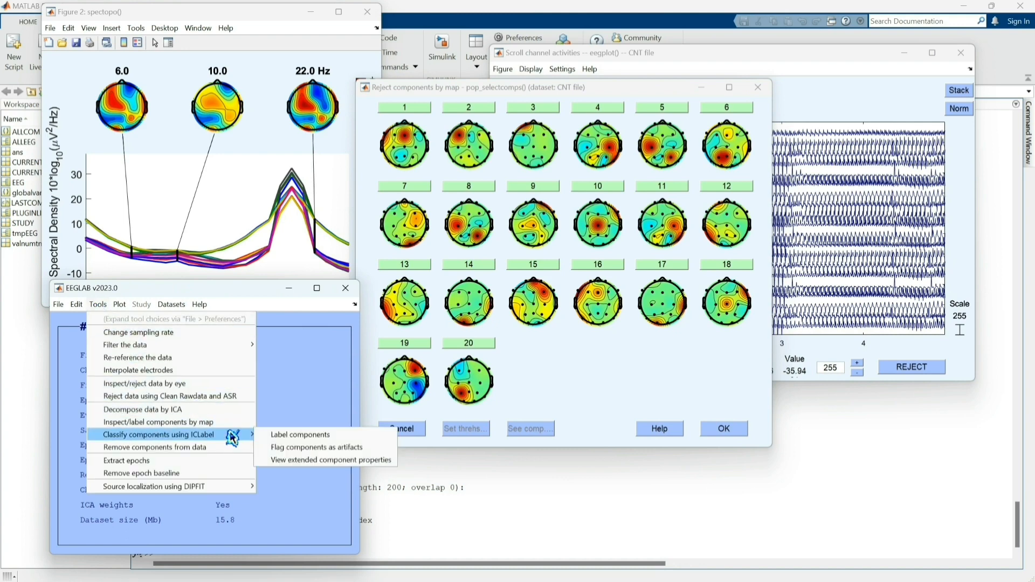
{"action": "left_click", "coordinate": [343, 436]}
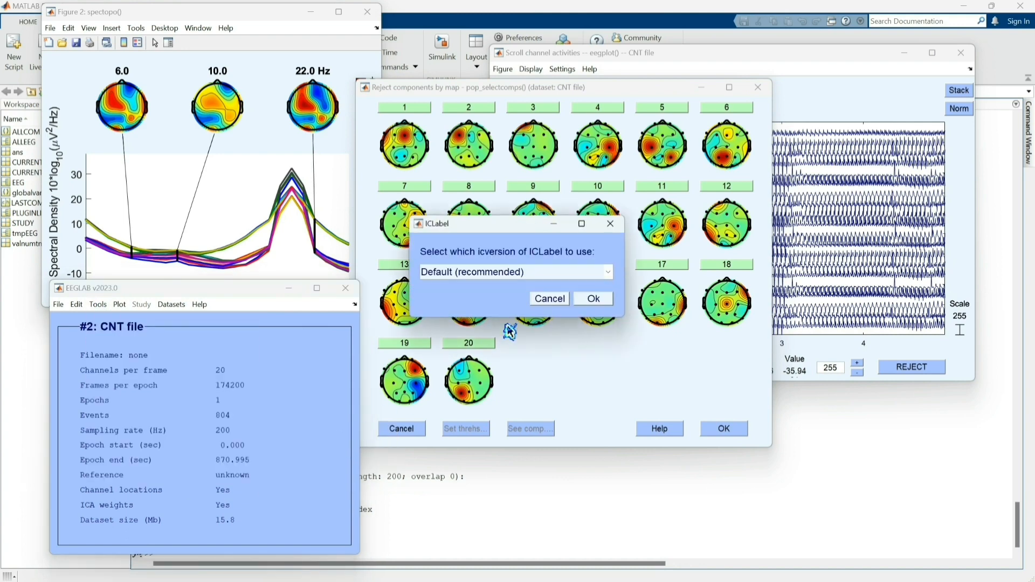
{"action": "left_click", "coordinate": [609, 273]}
{"action": "left_click", "coordinate": [609, 277]}
{"action": "left_click", "coordinate": [602, 305]}
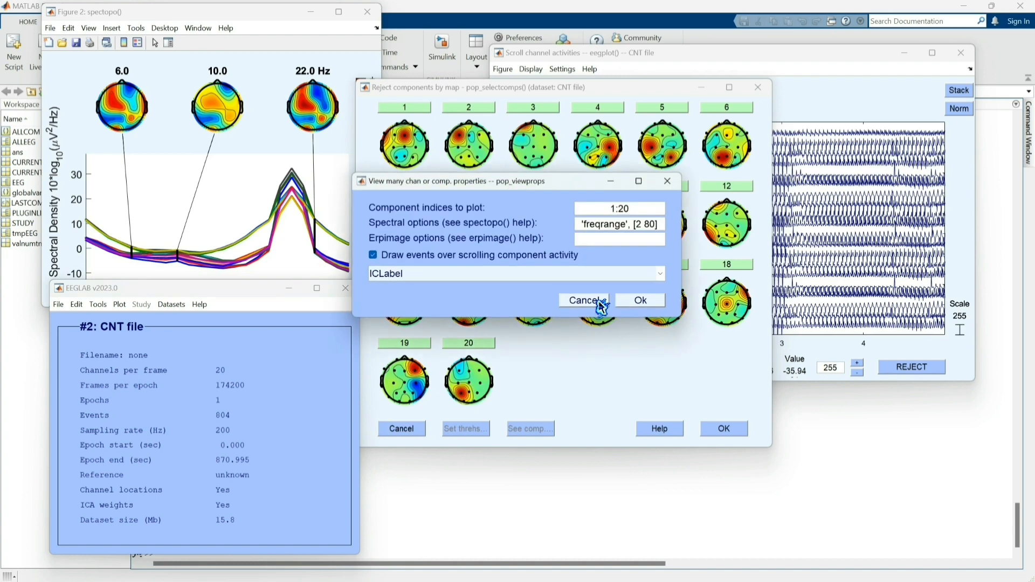
{"action": "left_click", "coordinate": [641, 300]}
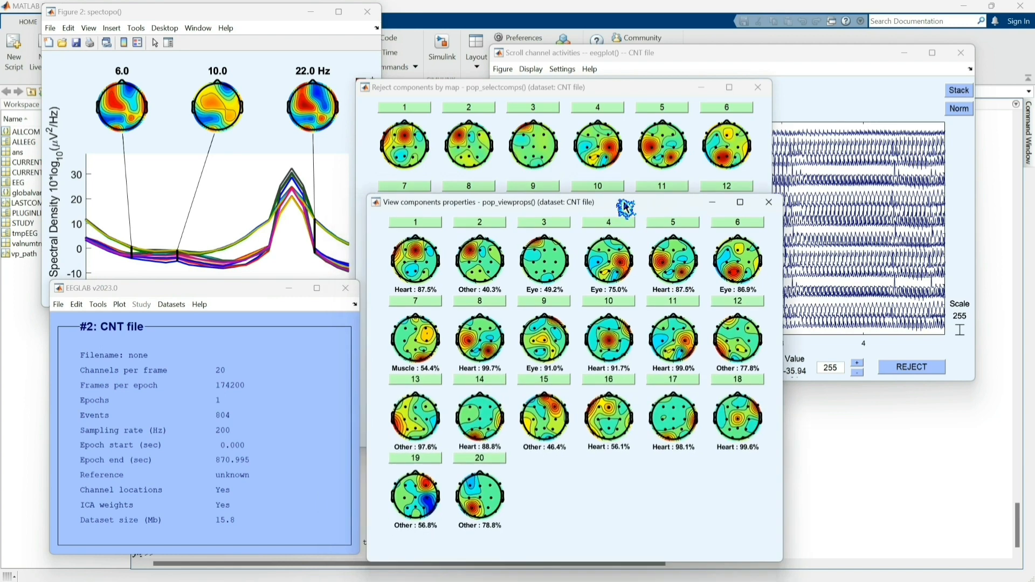
{"action": "left_click_drag", "start_coordinate": [605, 217], "coordinate": [761, 96]}
Examine the extended properties of components 1 and 3 in the ICLabel overview, closing each figure after viewing.
{"action": "left_click", "coordinate": [558, 113]}
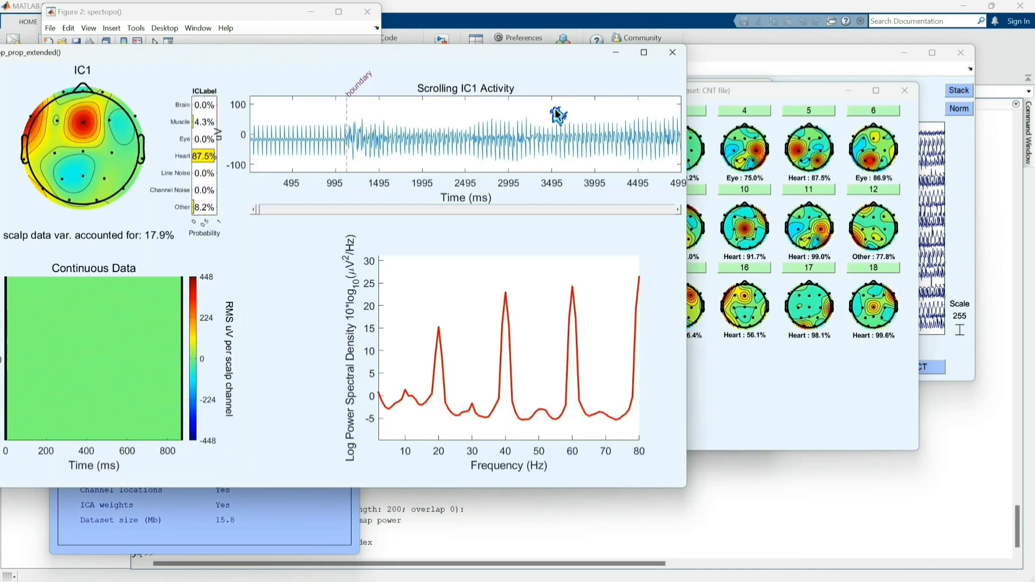
{"action": "left_click_drag", "start_coordinate": [487, 59], "coordinate": [623, 68]}
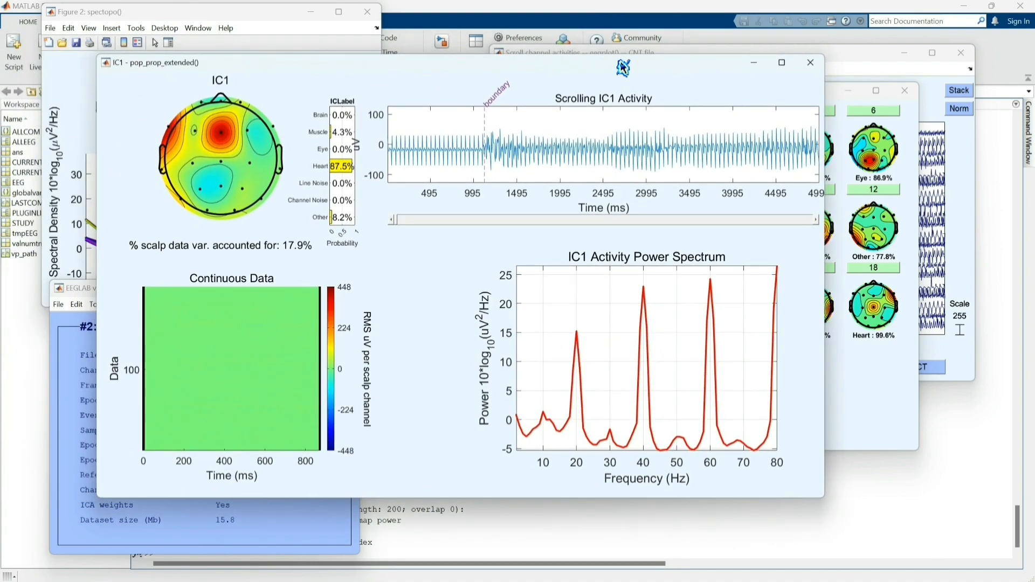
{"action": "left_click", "coordinate": [812, 65]}
{"action": "left_click", "coordinate": [684, 111]}
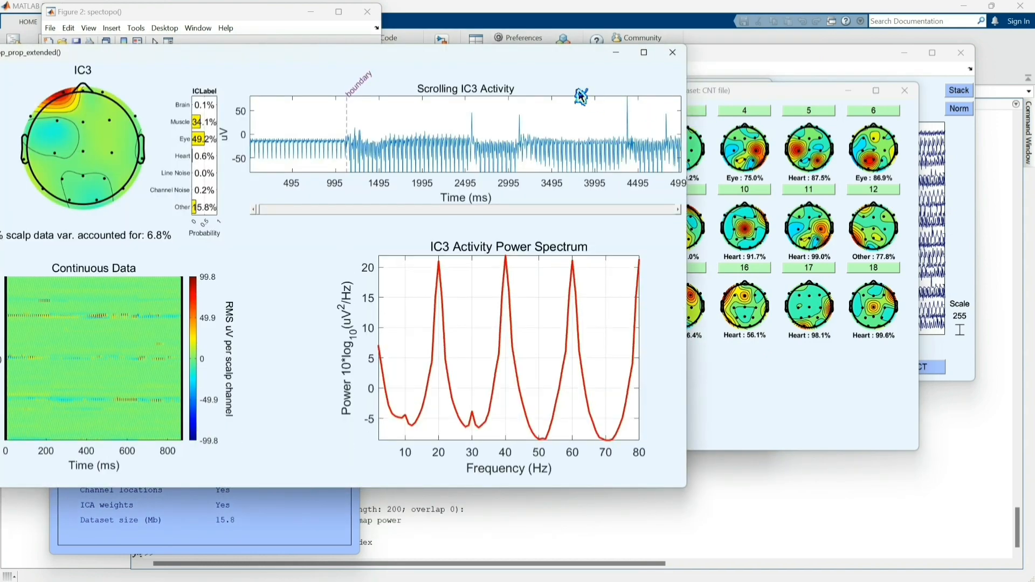
{"action": "left_click_drag", "start_coordinate": [527, 59], "coordinate": [628, 76]}
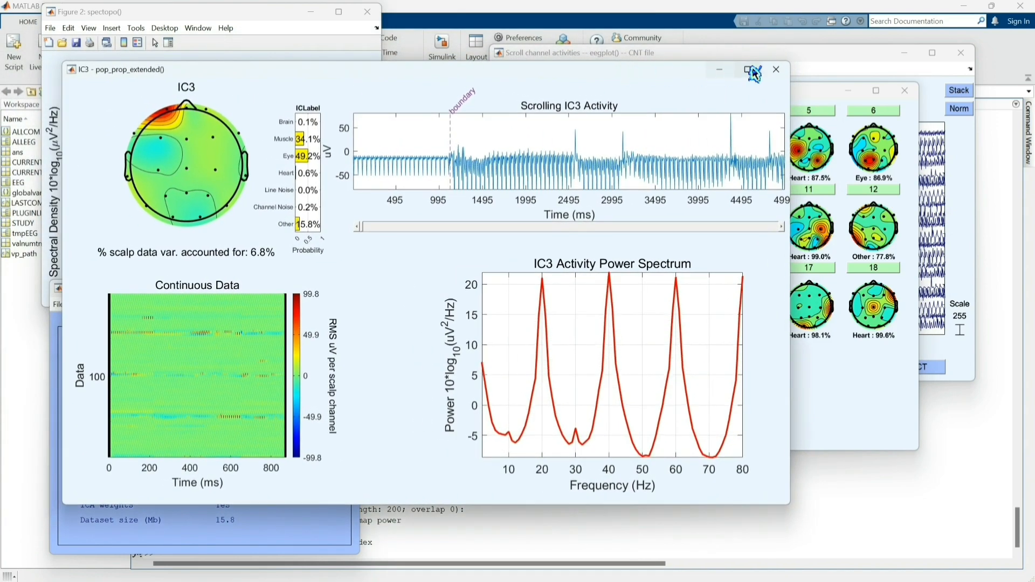
{"action": "left_click", "coordinate": [782, 74]}
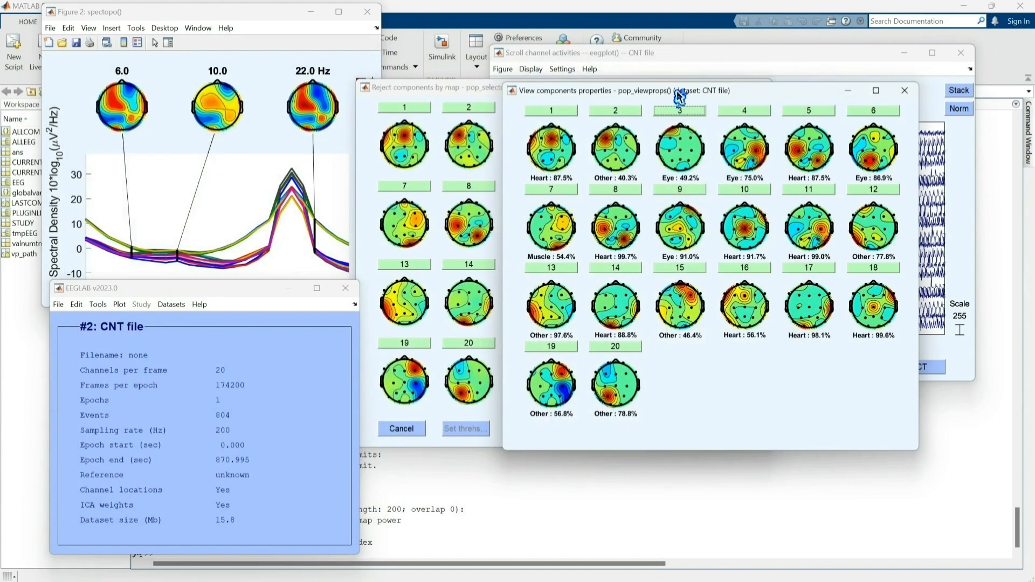
Examine the properties of components 2 and 16 from the component rejection maps.
{"action": "left_click", "coordinate": [482, 96]}
{"action": "left_click", "coordinate": [477, 107]}
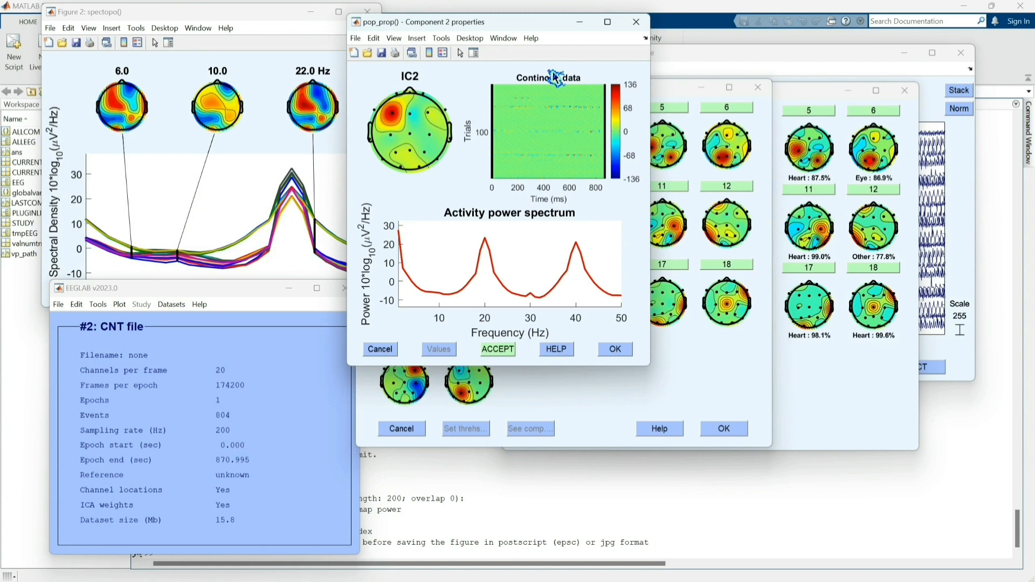
{"action": "left_click", "coordinate": [636, 23]}
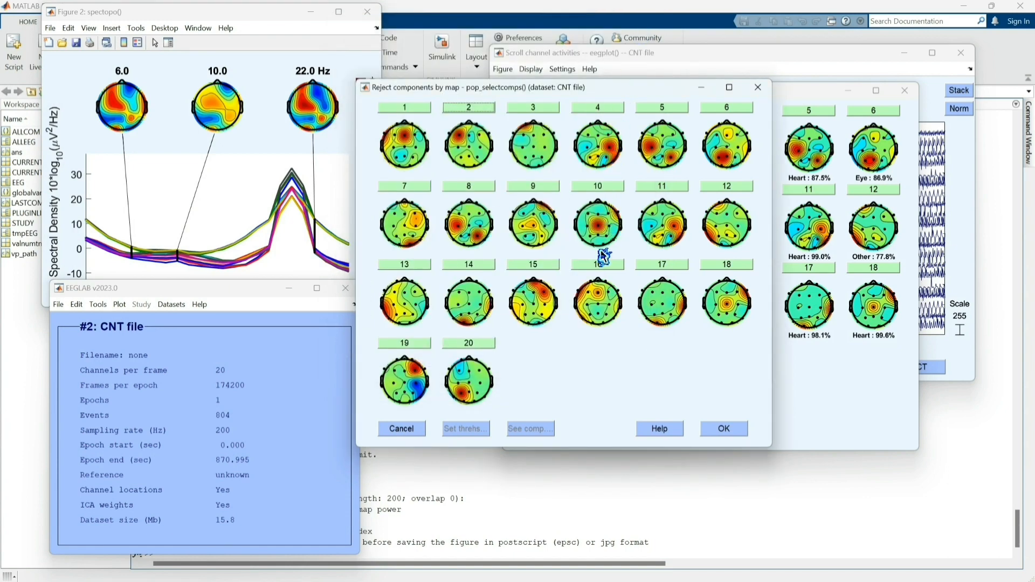
{"action": "left_click", "coordinate": [603, 265]}
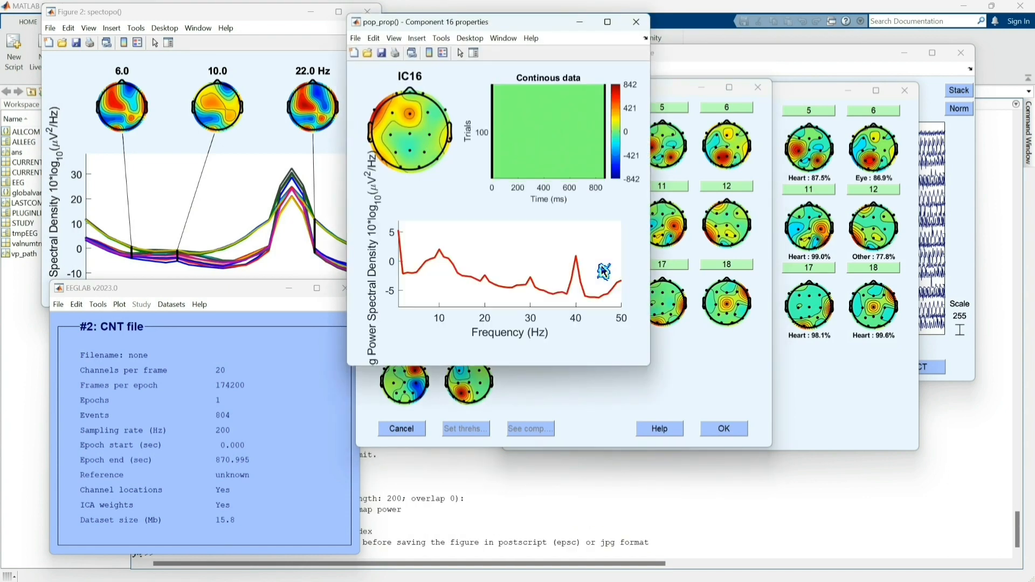